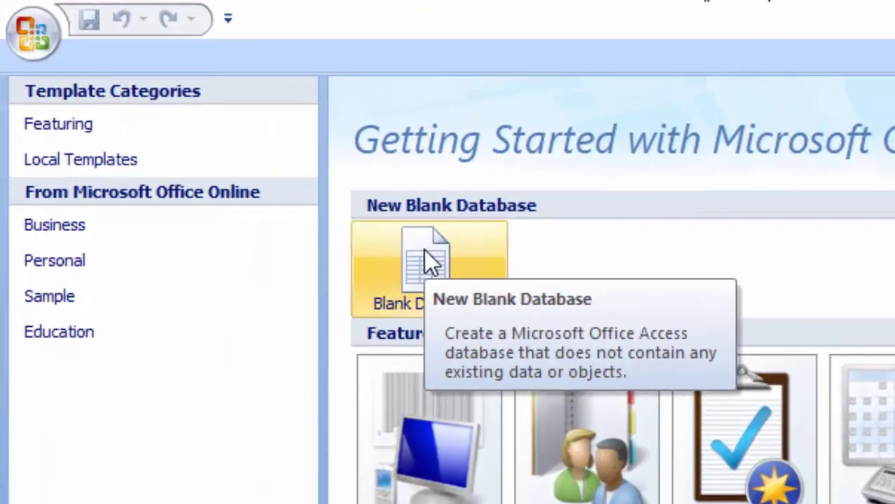
# Step: Create a blank database named Database37.accdb in Documents
pyautogui.click(422, 250)
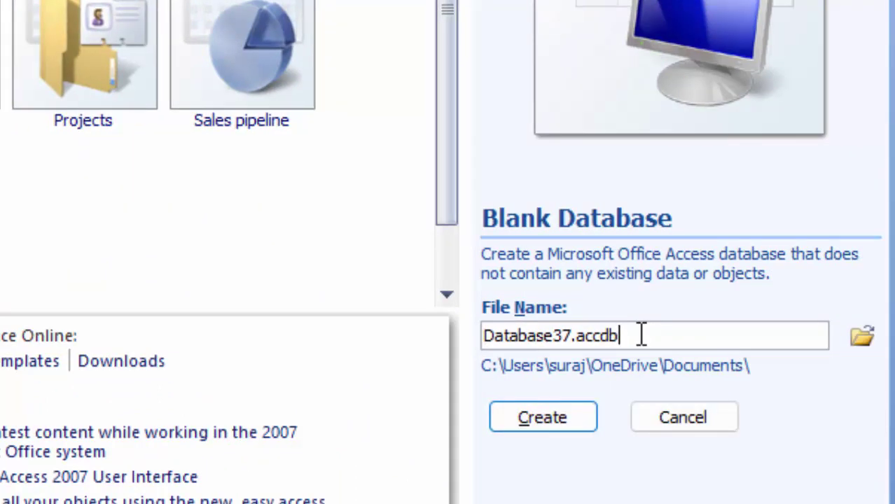
pyautogui.moveTo(635, 335); pyautogui.dragTo(580, 337)
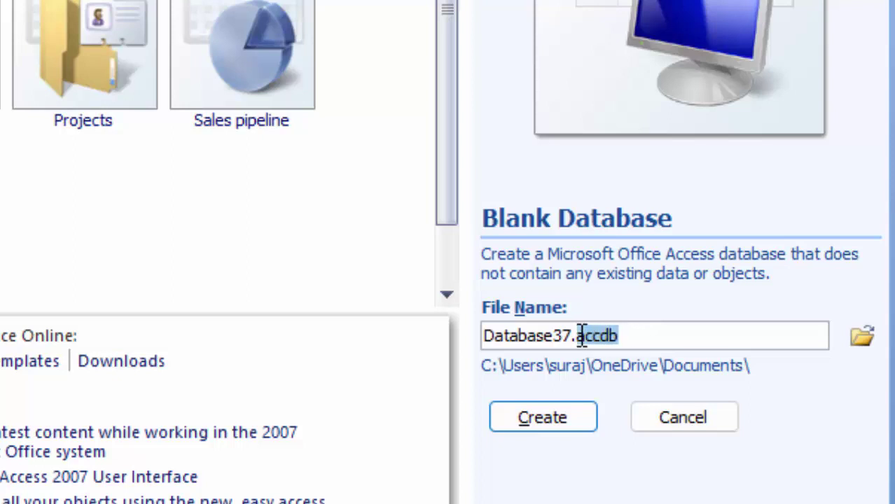
pyautogui.click(675, 339)
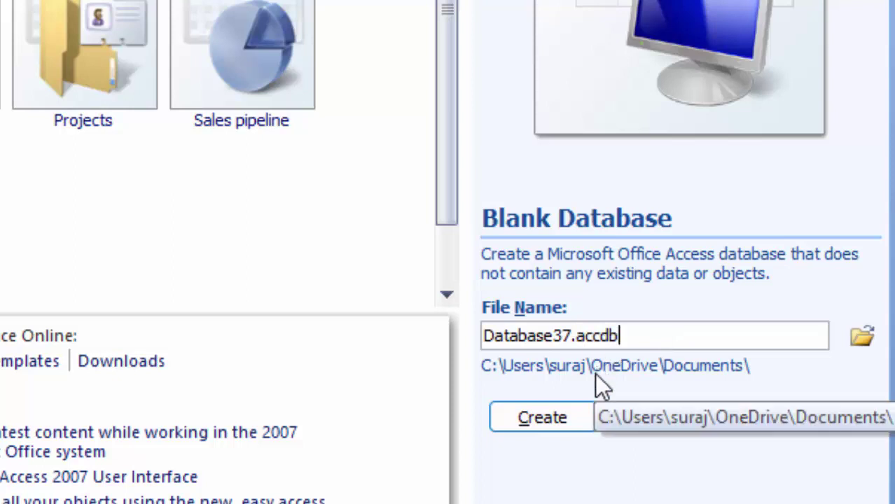
pyautogui.click(576, 410)
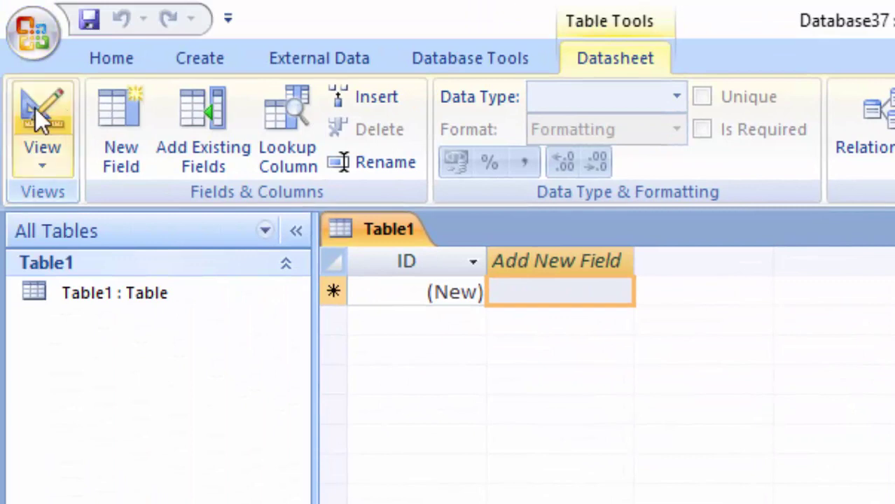
# Step: Switch Table1 to Design view, saving it as 'Stock item'
pyautogui.click(37, 110)
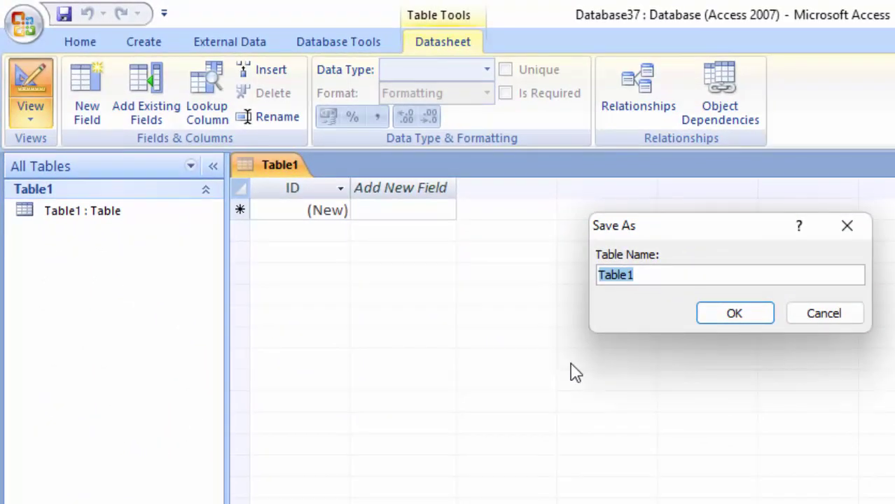
pyautogui.press('BackSpace')
pyautogui.write('St')
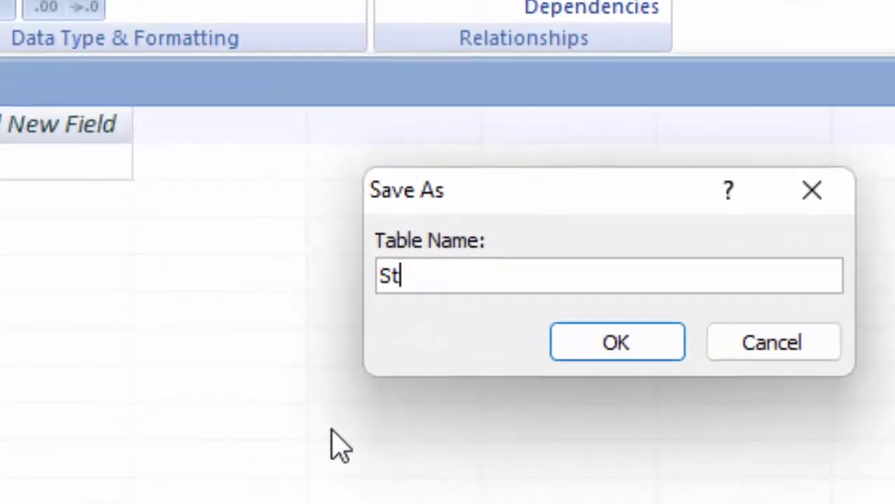
pyautogui.write('ock ')
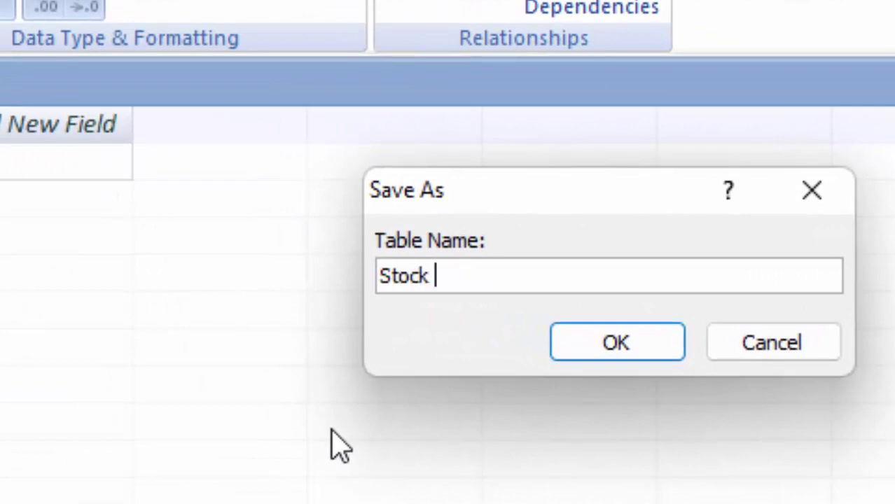
pyautogui.write('item')
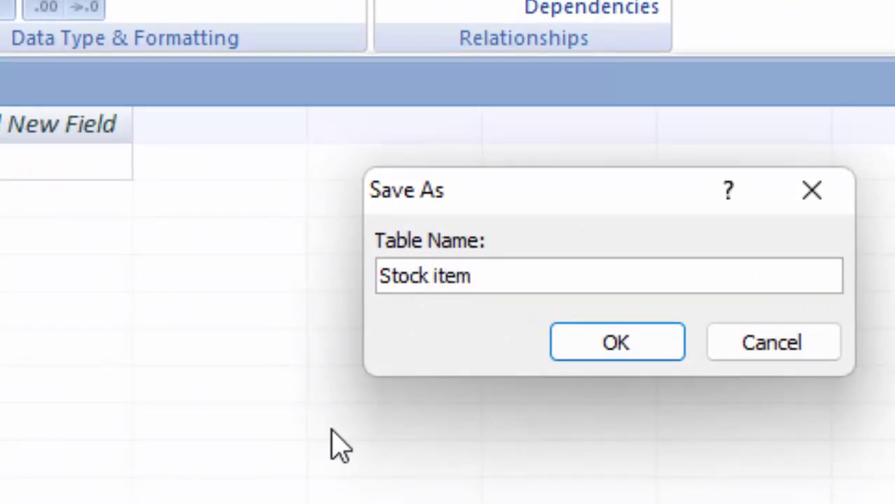
pyautogui.press('Return')
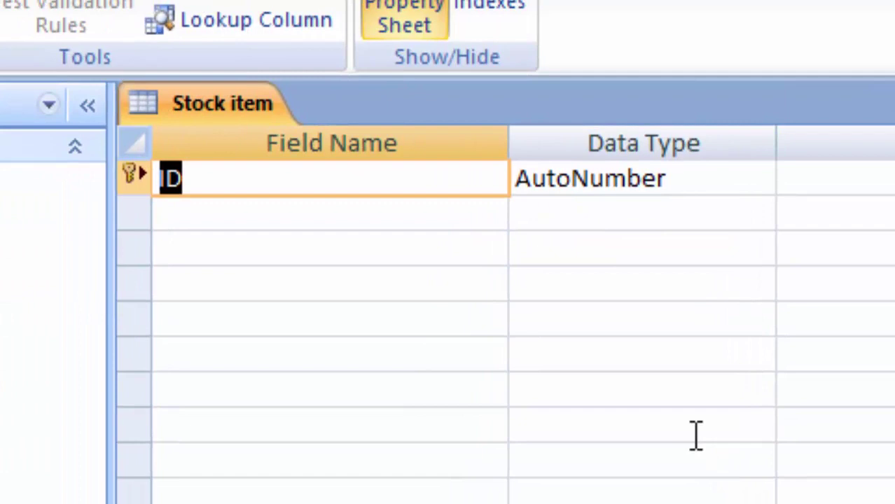
# Step: Add a 'Name of Stock Item' field with the Text data type
pyautogui.click(264, 210)
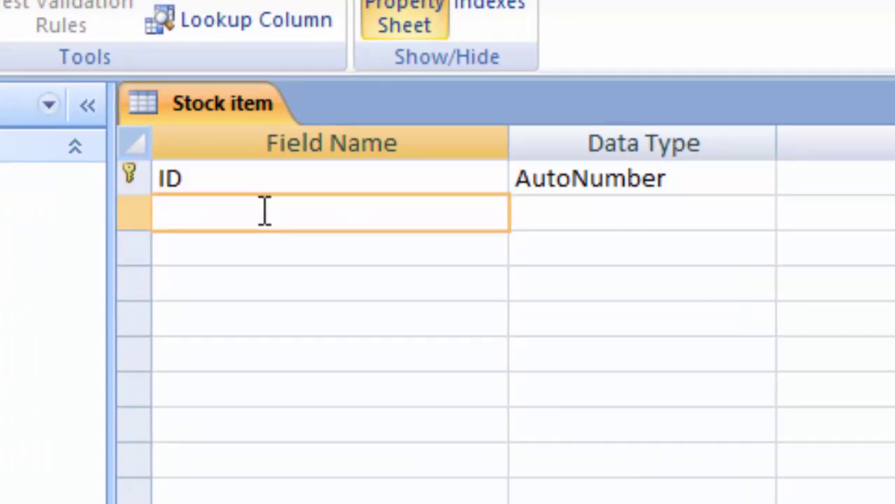
pyautogui.write('Nam')
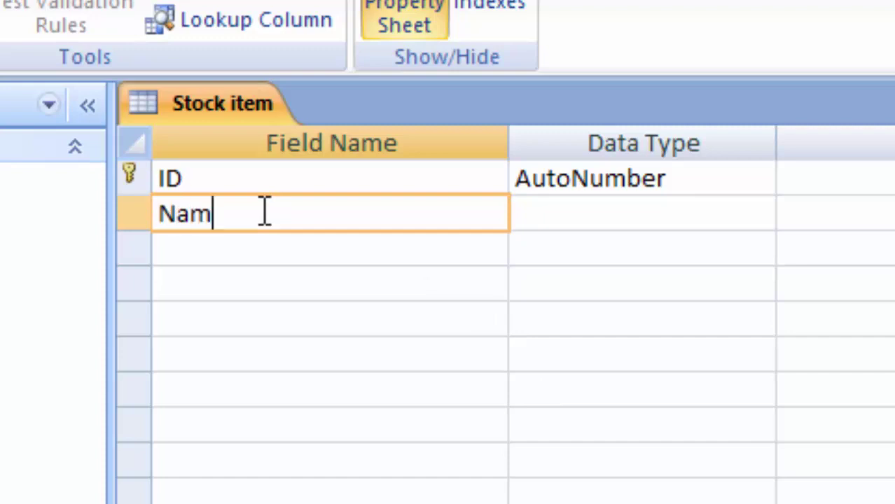
pyautogui.write('e of S')
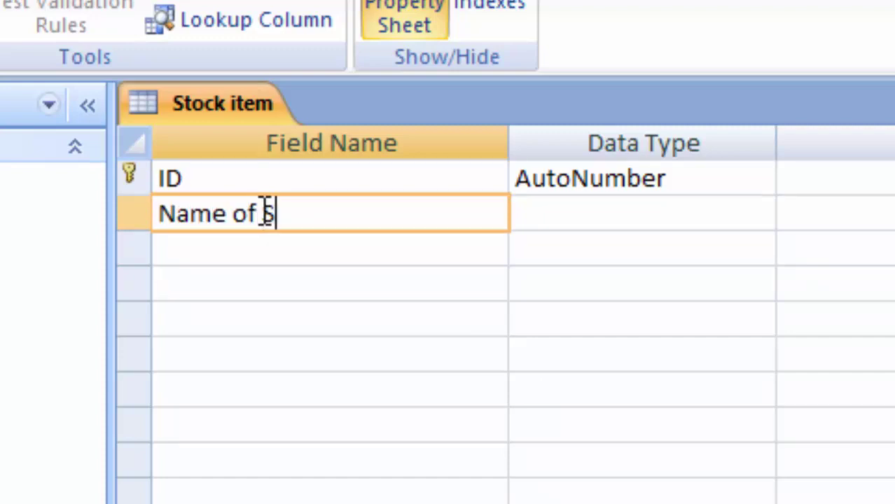
pyautogui.write('tock ')
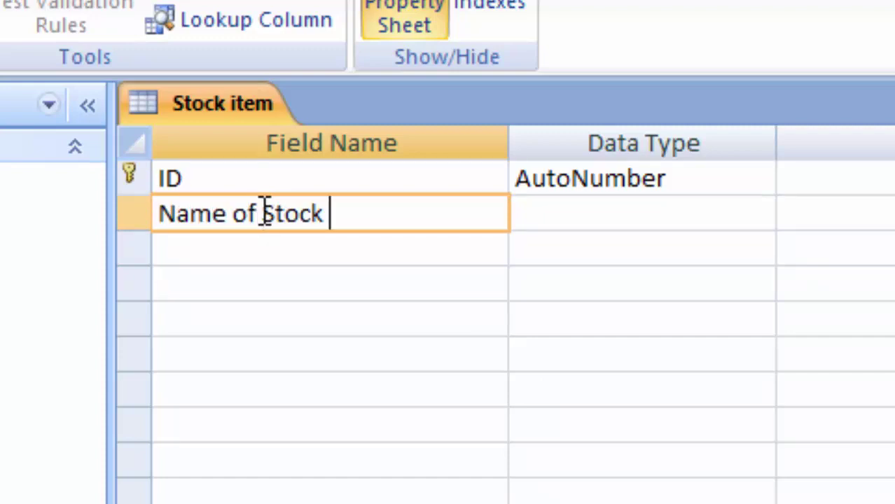
pyautogui.write('Item')
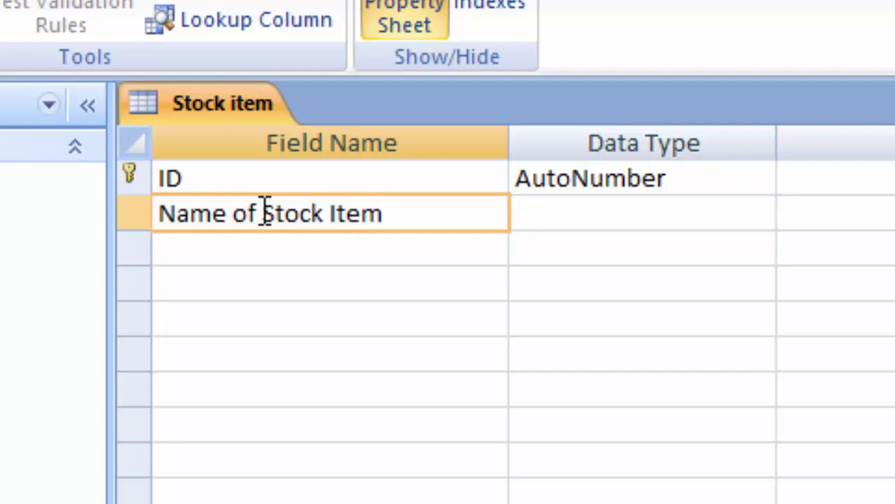
pyautogui.click(624, 223)
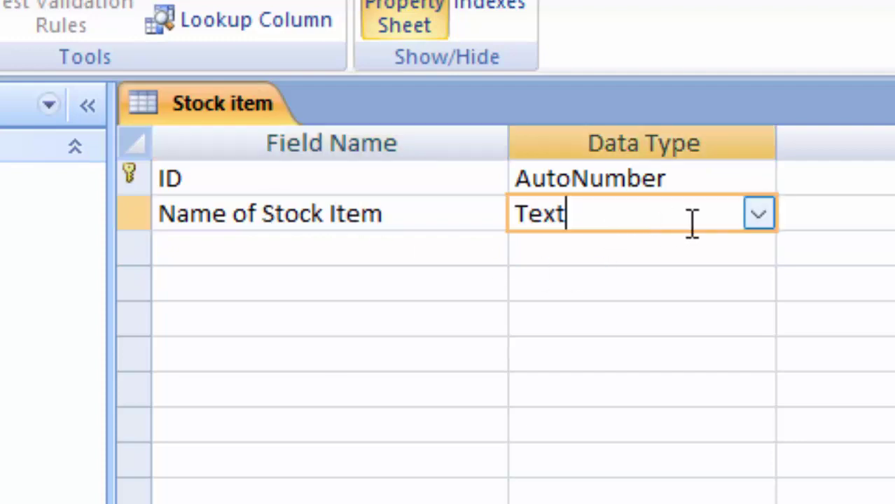
pyautogui.click(339, 250)
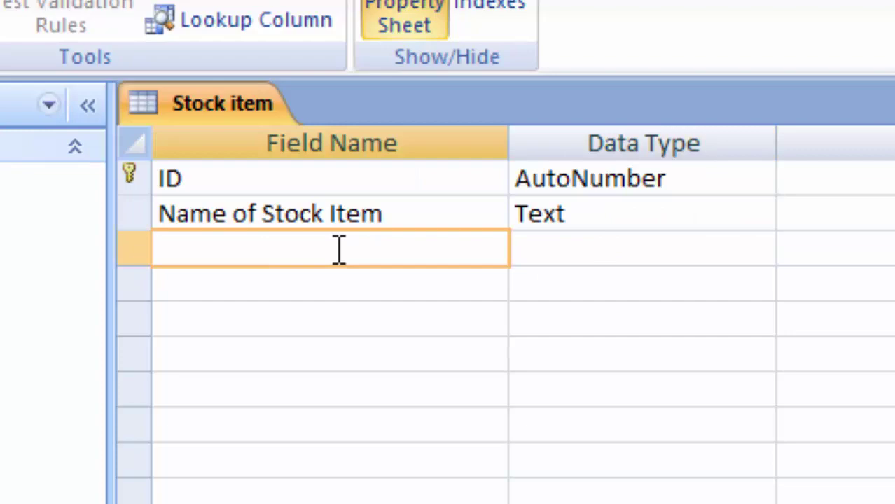
pyautogui.click(717, 211)
pyautogui.click(759, 213)
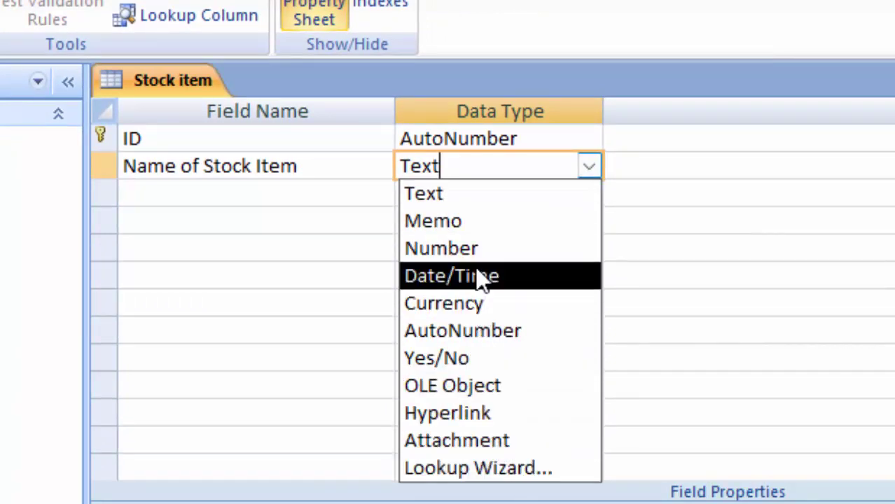
pyautogui.click(481, 206)
# Step: Add a 'Price' field with the Currency data type
pyautogui.click(259, 193)
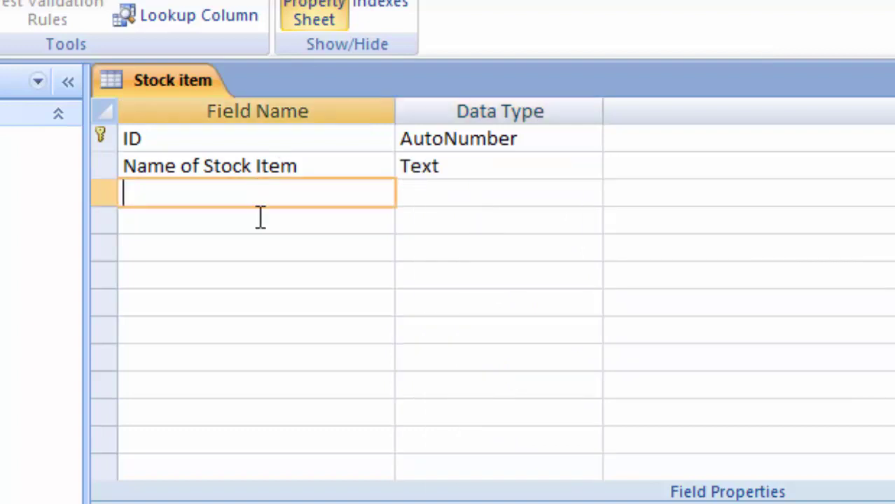
pyautogui.write('Price')
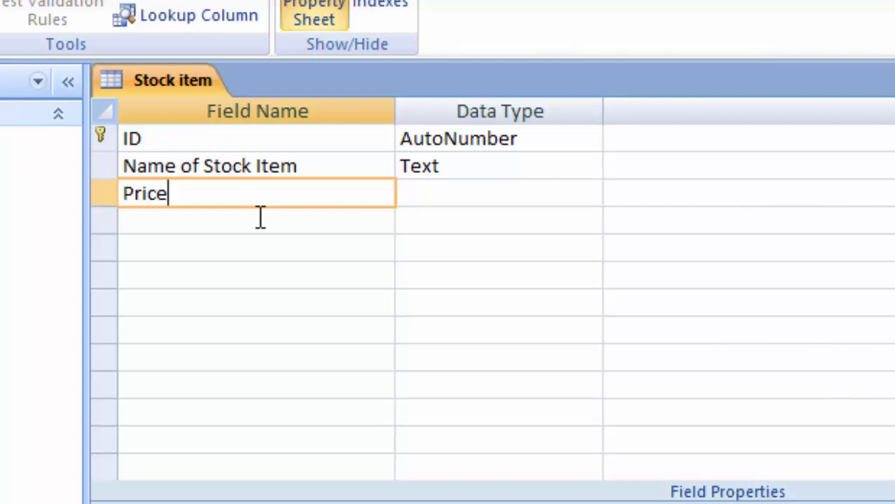
pyautogui.click(446, 198)
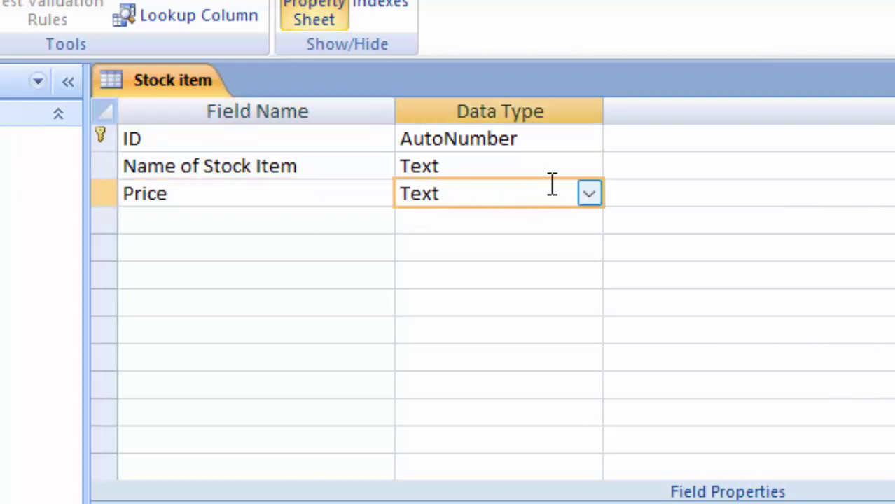
pyautogui.click(592, 194)
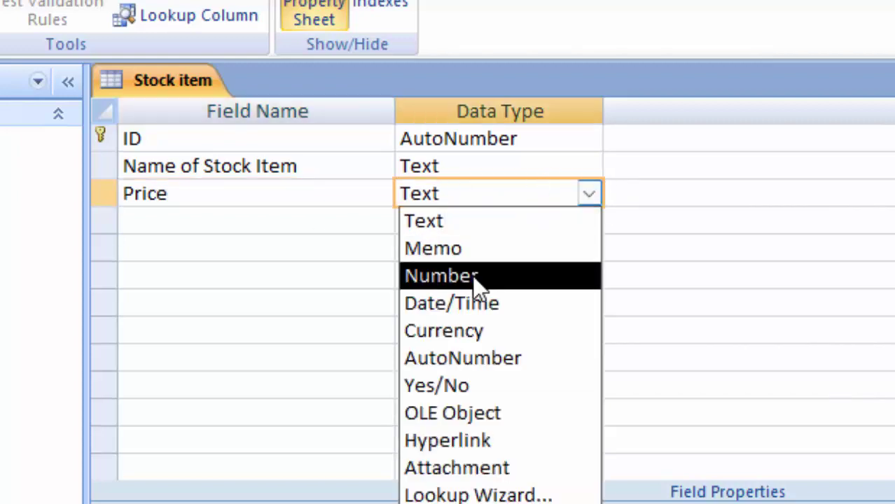
pyautogui.click(465, 331)
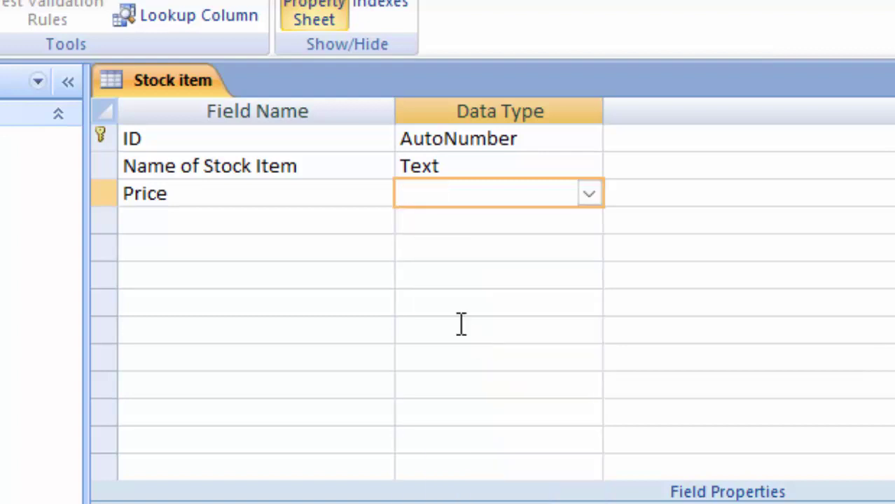
pyautogui.click(248, 224)
# Step: Add a 'Unit' field as Number, keeping the Long Integer field size
pyautogui.write('ni')
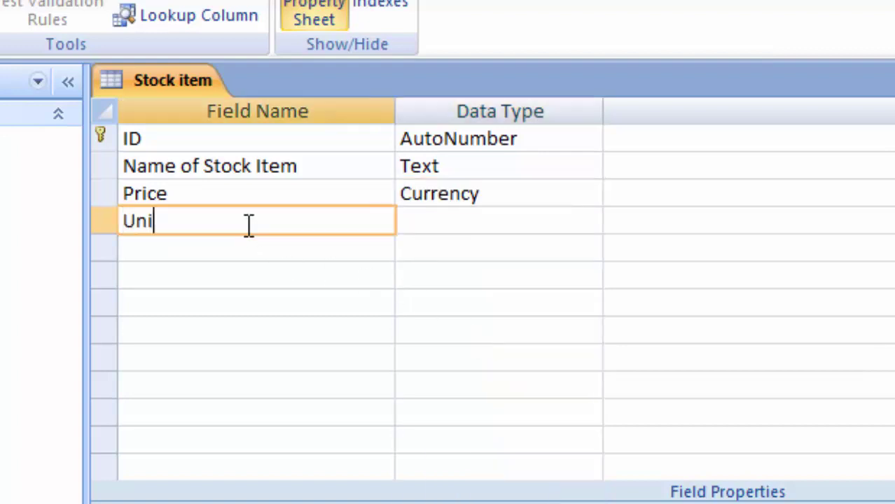
pyautogui.write('t')
pyautogui.click(467, 220)
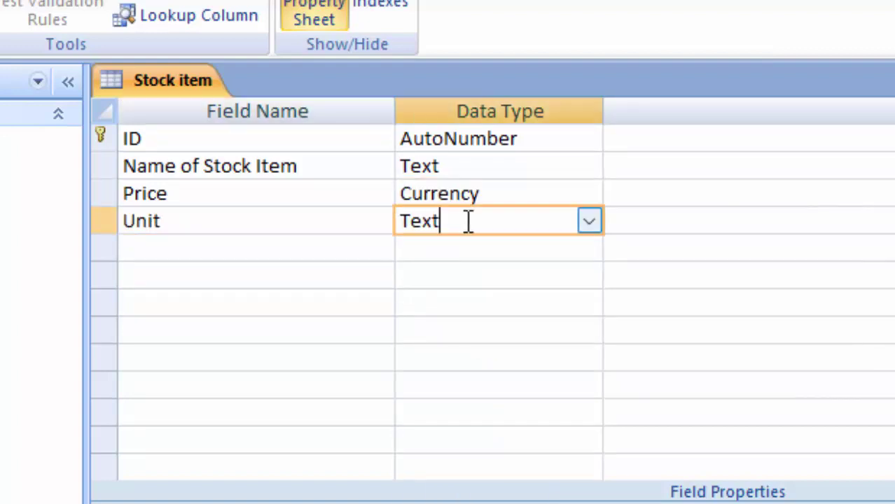
pyautogui.click(589, 222)
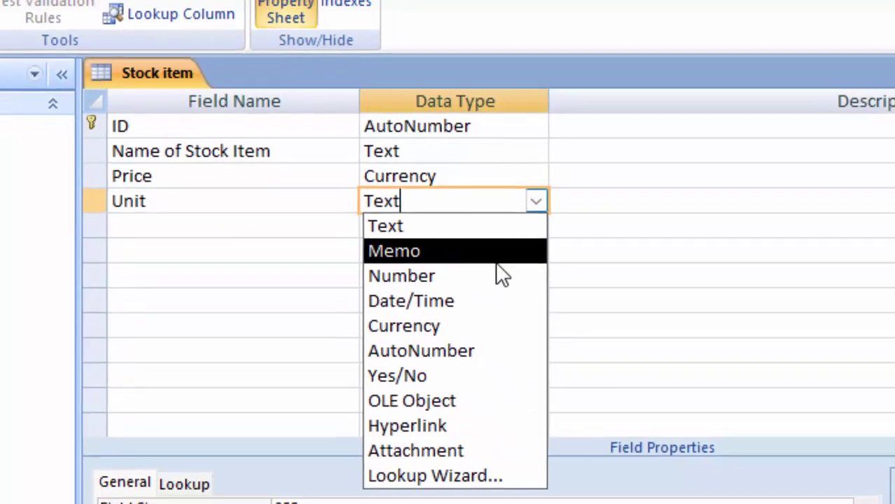
pyautogui.click(540, 301)
pyautogui.click(374, 441)
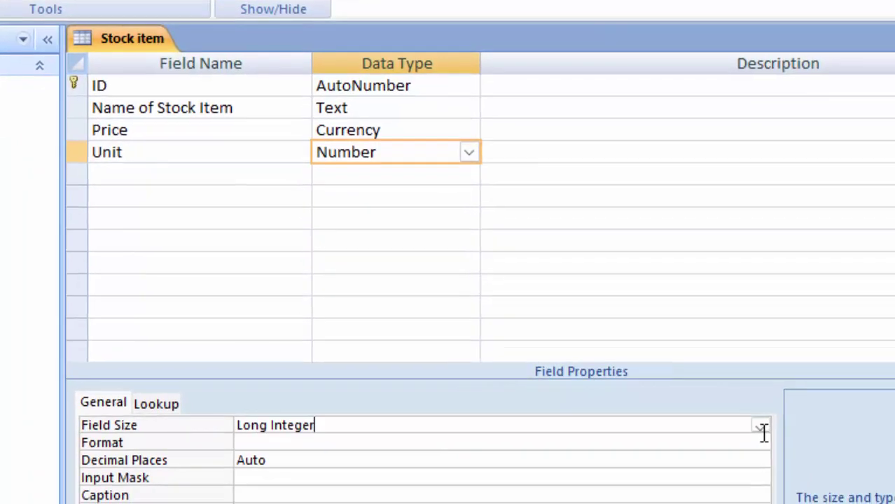
pyautogui.click(750, 443)
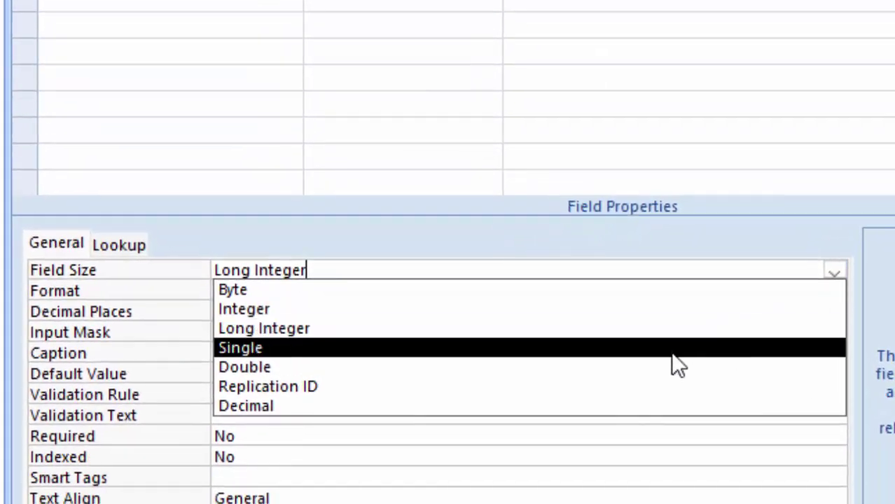
pyautogui.press('Escape')
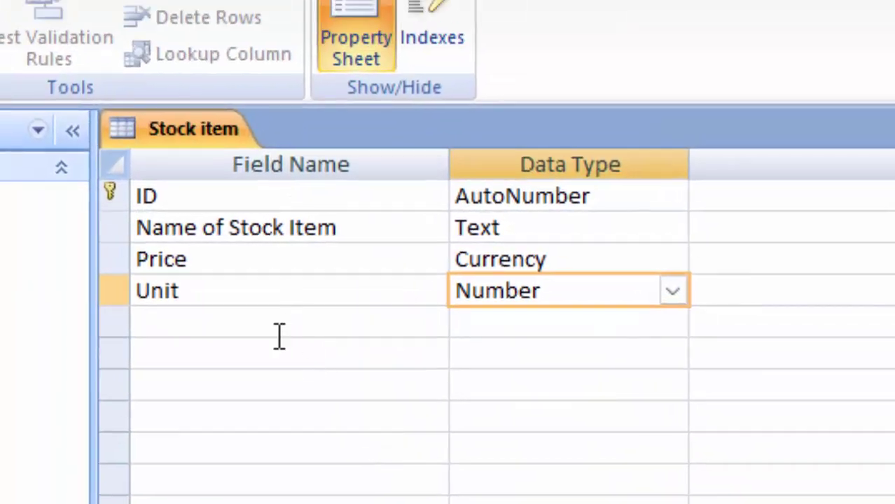
# Step: Add a 'Total' field with the Number data type
pyautogui.click(278, 335)
pyautogui.write('To')
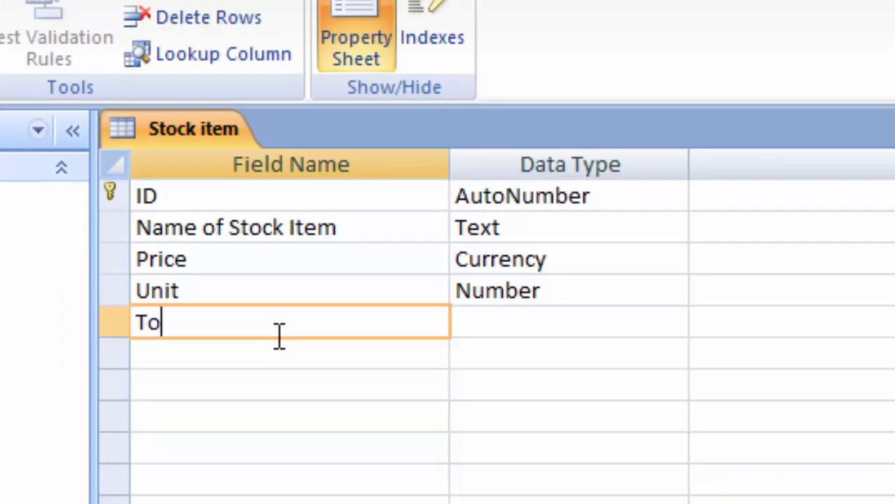
pyautogui.write('tal')
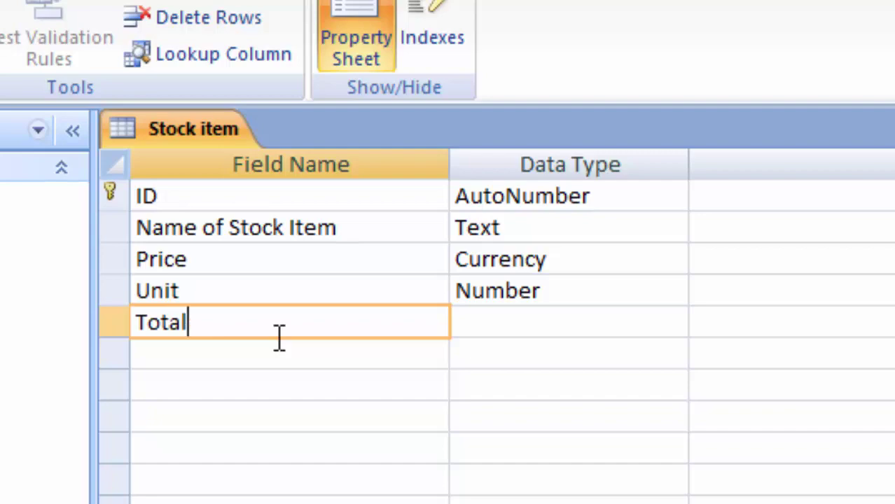
pyautogui.click(597, 324)
pyautogui.click(672, 322)
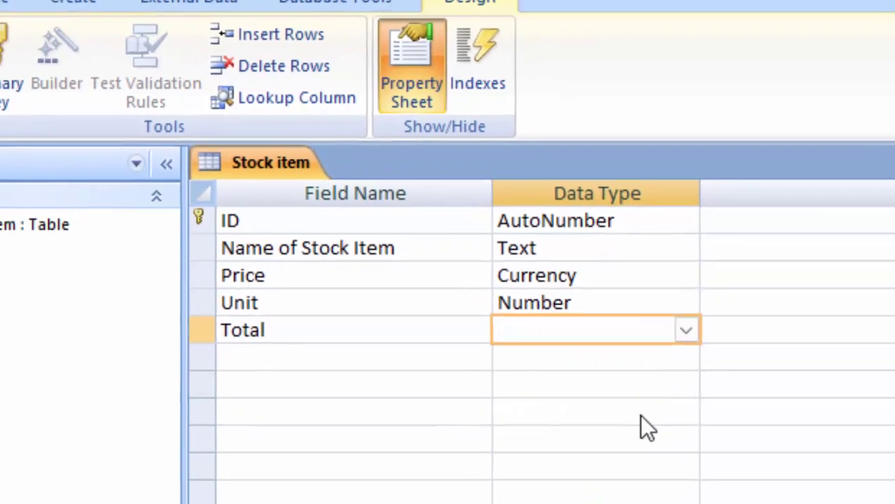
pyautogui.click(640, 414)
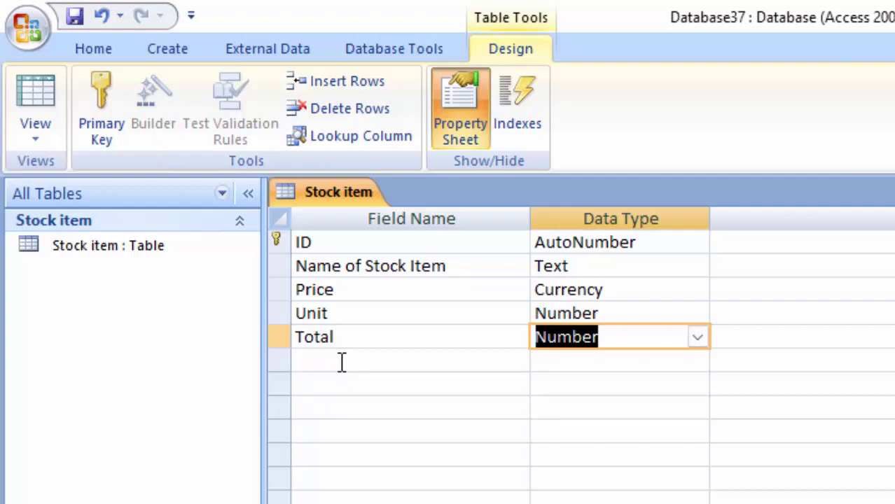
# Step: Add a 'Sale Unit' field with the Number data type
pyautogui.click(342, 362)
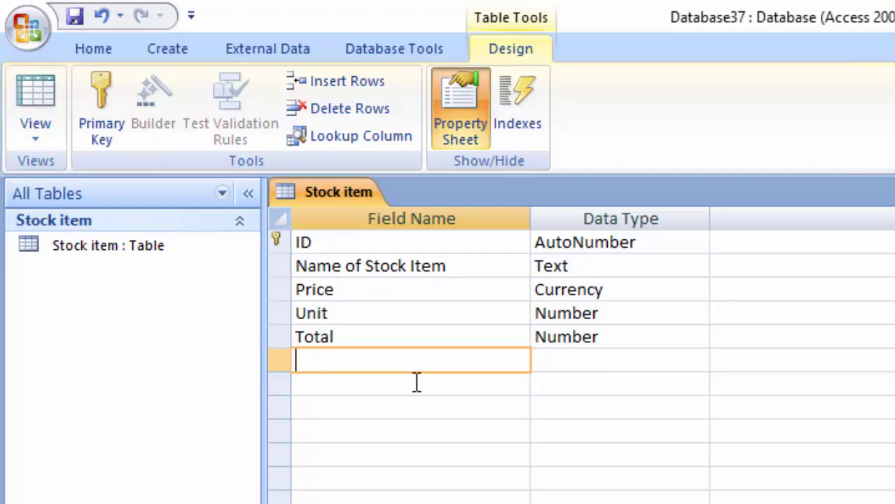
pyautogui.write('Sa')
pyautogui.write('le')
pyautogui.press('BackSpace')
pyautogui.press('BackSpace')
pyautogui.press('BackSpace')
pyautogui.press('BackSpace')
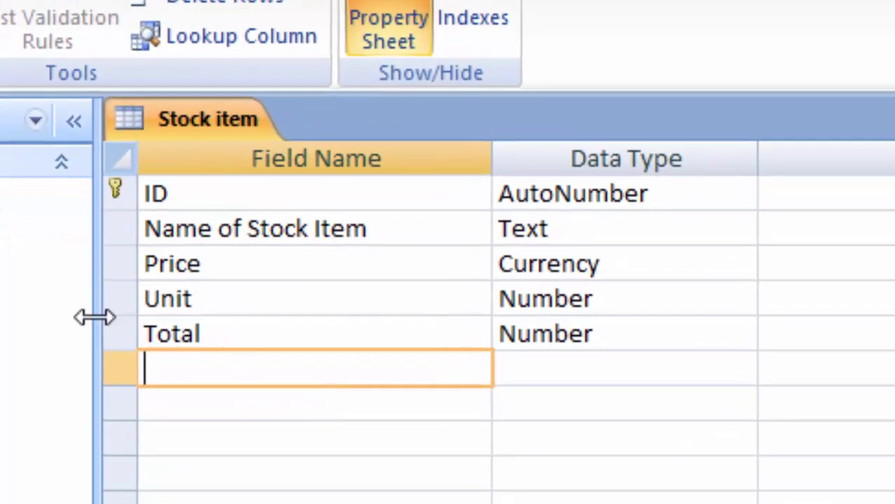
pyautogui.write('S')
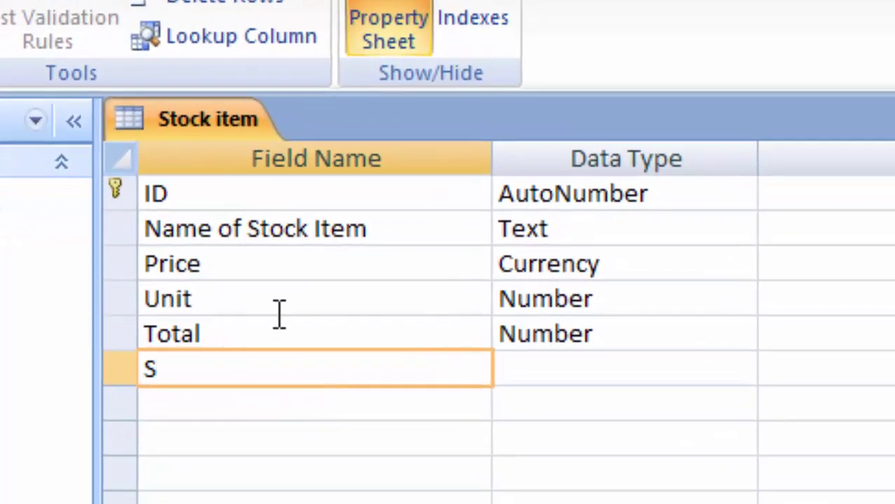
pyautogui.write('ale Un')
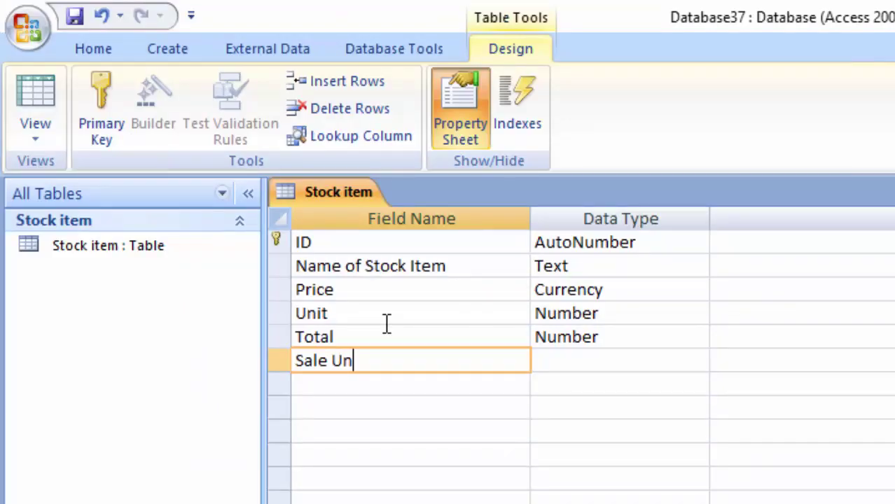
pyautogui.write('it')
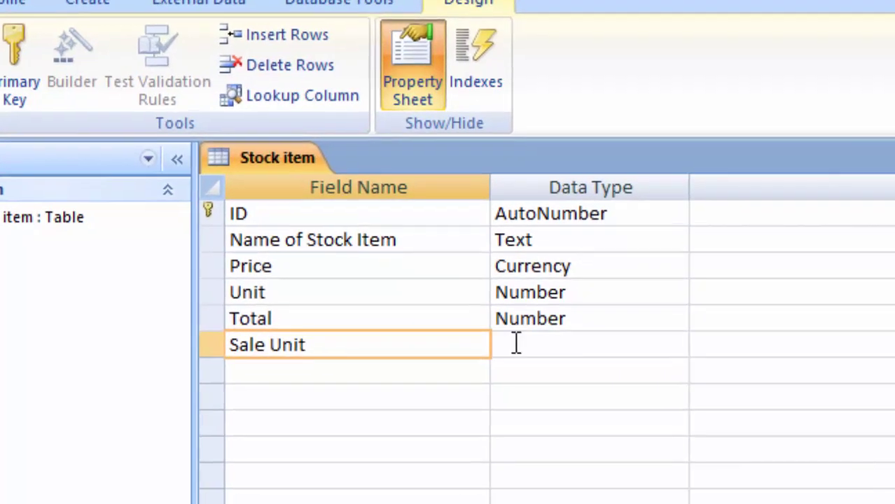
pyautogui.click(516, 343)
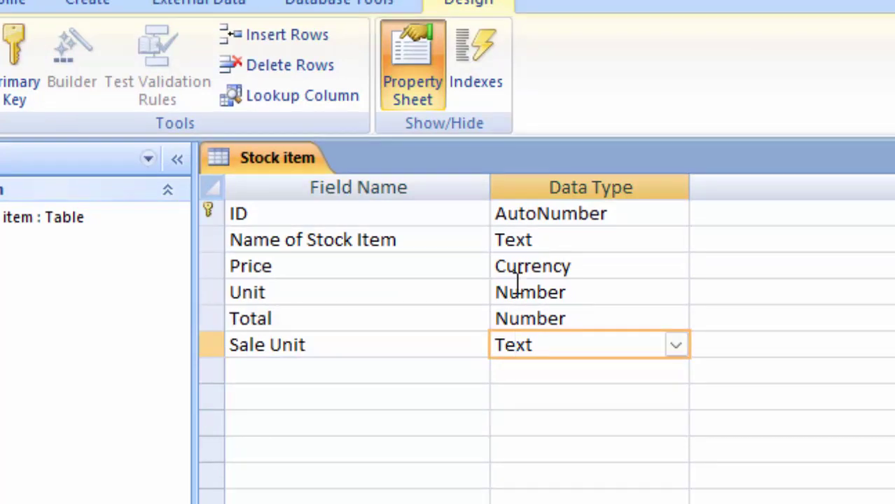
pyautogui.click(677, 345)
pyautogui.click(593, 434)
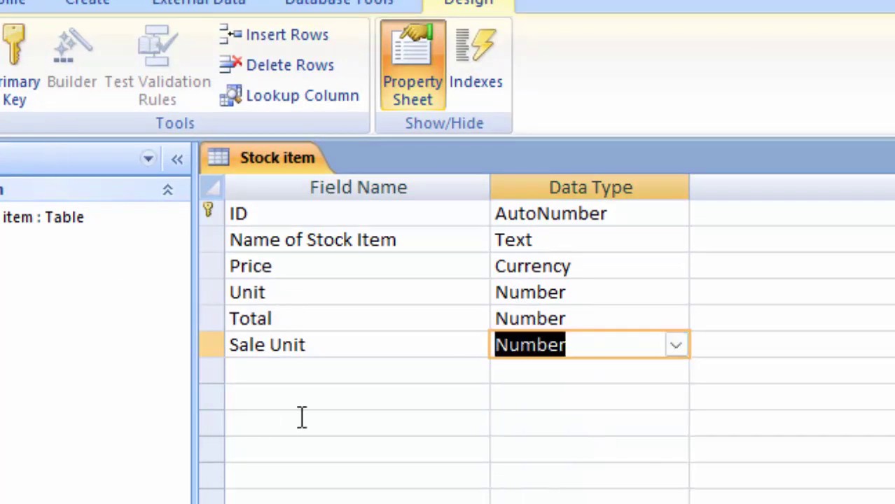
# Step: Add a 'Rest Amount' field with the Number data type
pyautogui.click(307, 375)
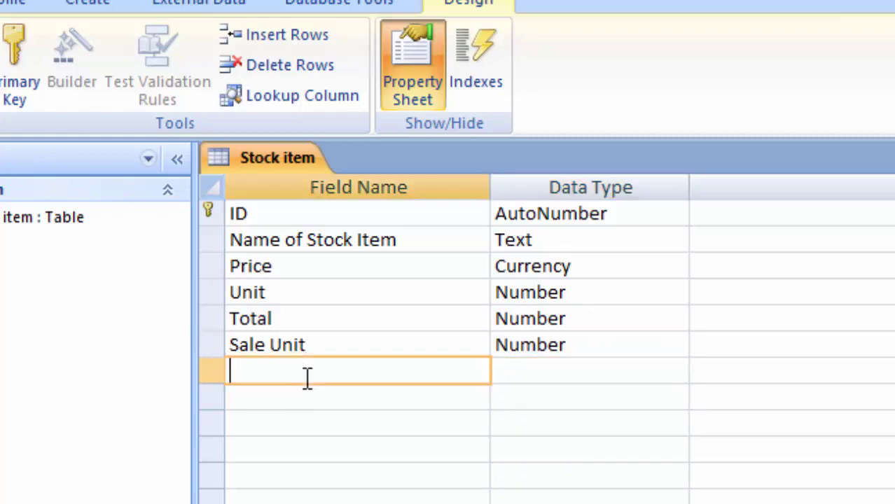
pyautogui.write('Rest ')
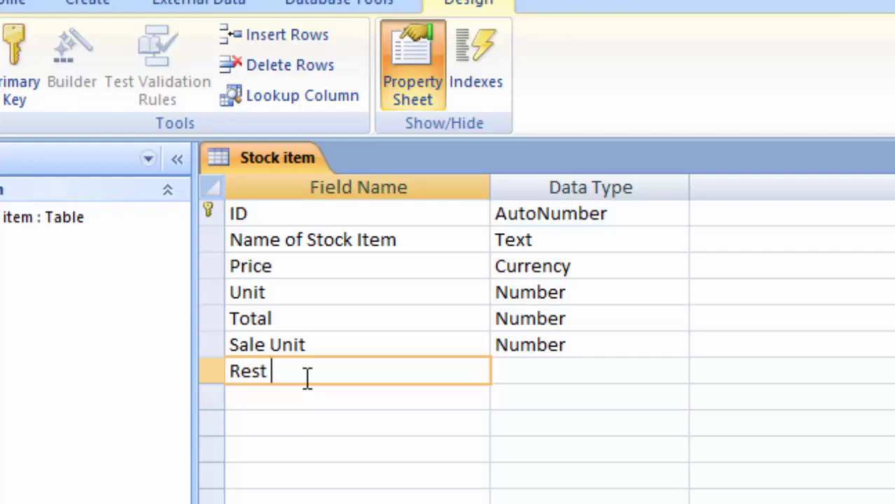
pyautogui.write('Amo')
pyautogui.write('u')
pyautogui.write('nt')
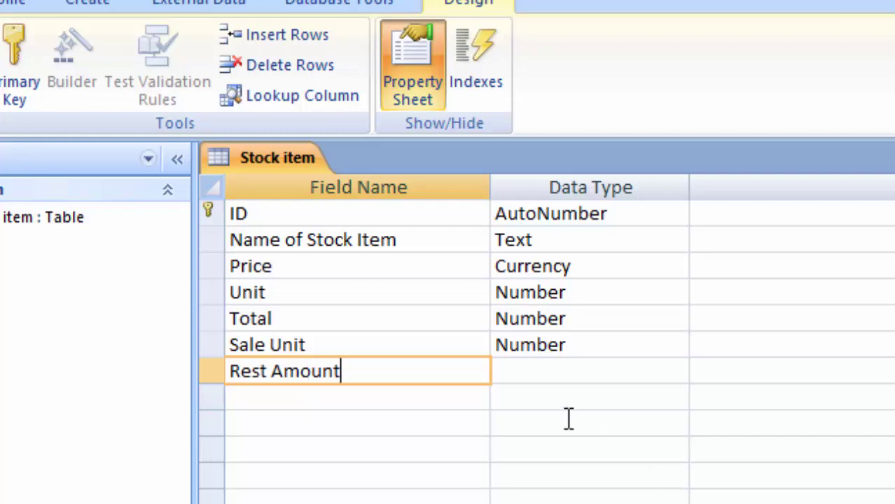
pyautogui.click(580, 368)
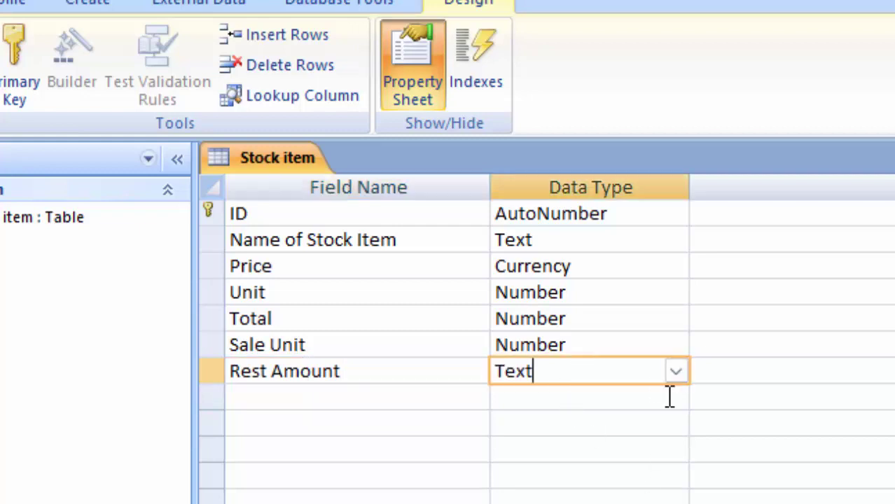
pyautogui.click(675, 372)
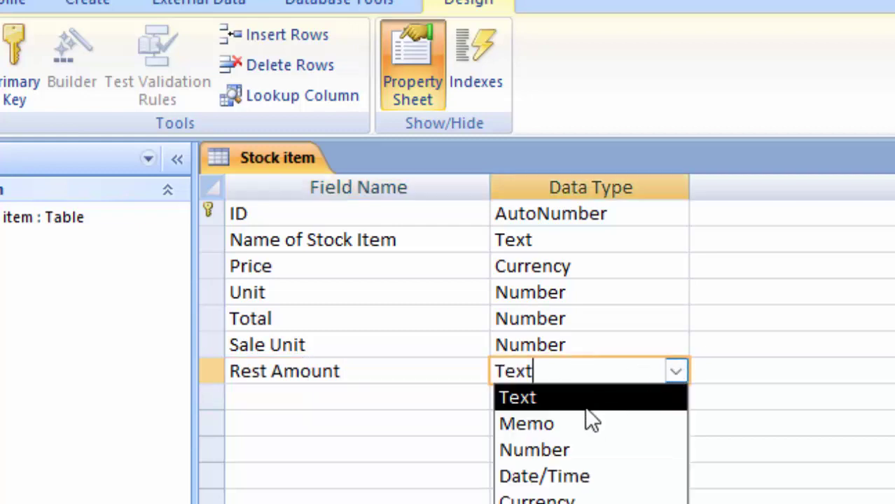
pyautogui.click(583, 452)
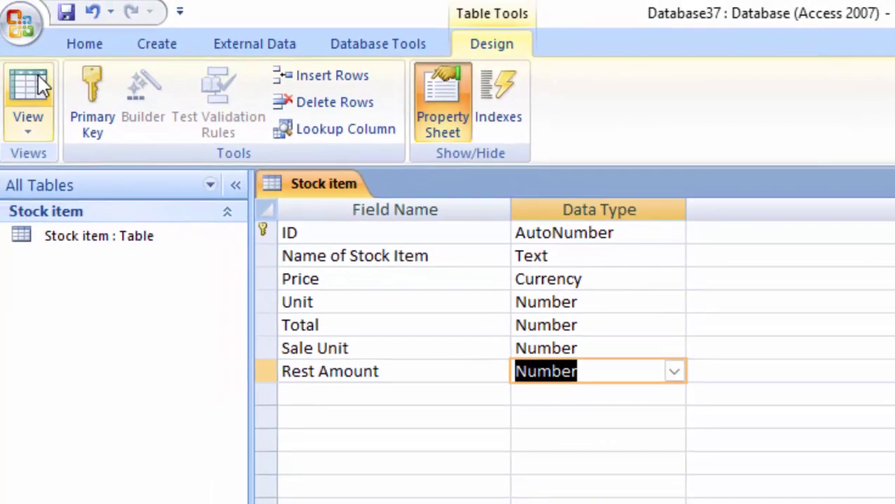
# Step: Save the Stock item table, switch to Datasheet view, and widen the Name of Stock Item column
pyautogui.click(41, 83)
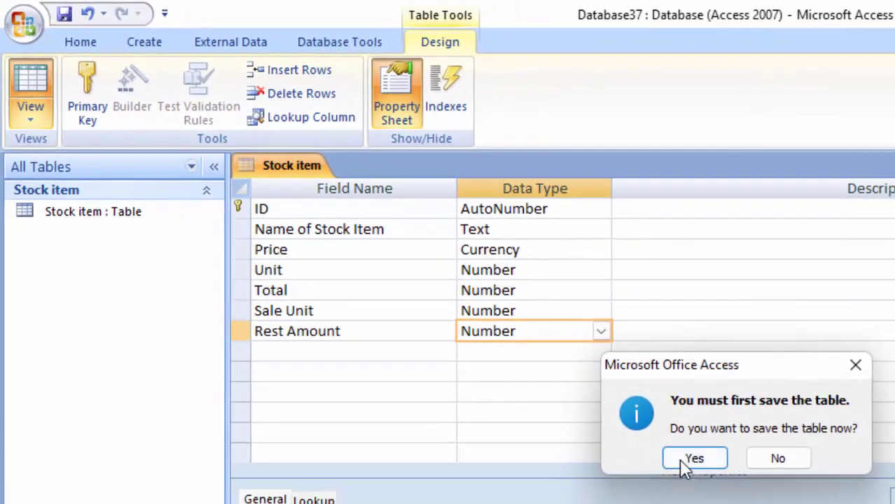
pyautogui.click(693, 458)
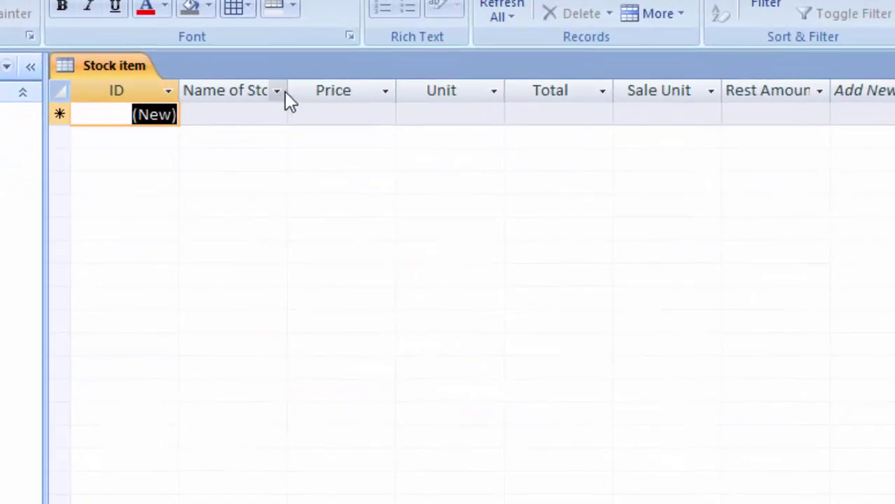
pyautogui.moveTo(287, 91); pyautogui.dragTo(366, 149)
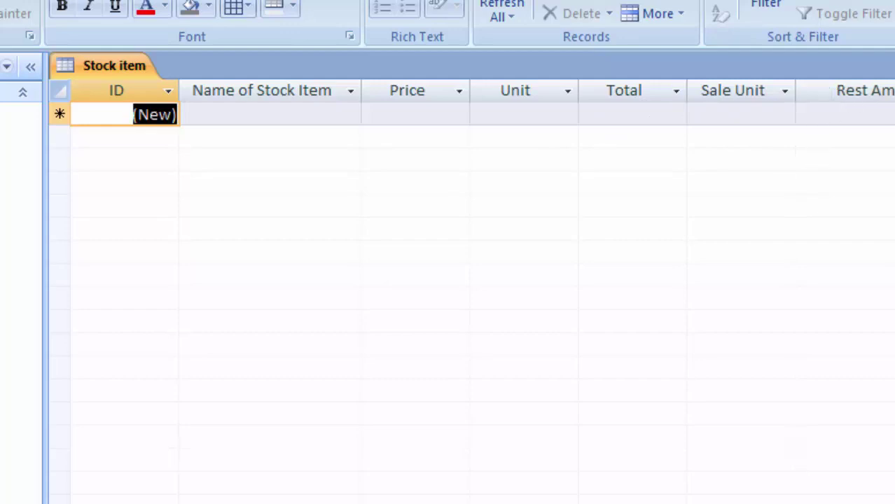
# Step: Enter the record Keyboard, price 230, unit 40
pyautogui.click(335, 118)
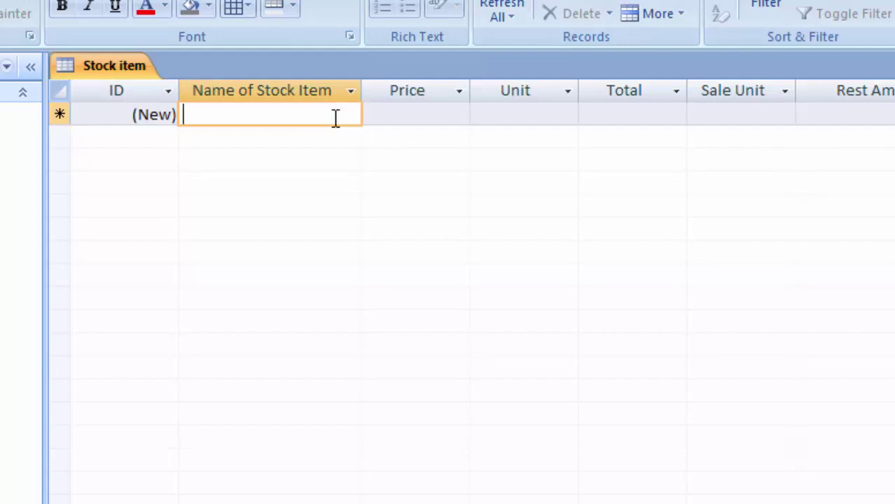
pyautogui.write('Keybo')
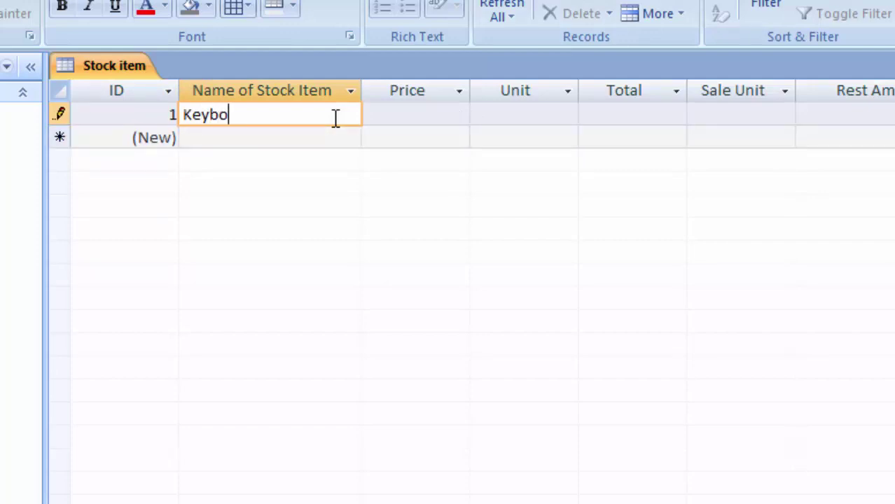
pyautogui.write('ard')
pyautogui.press('Tab')
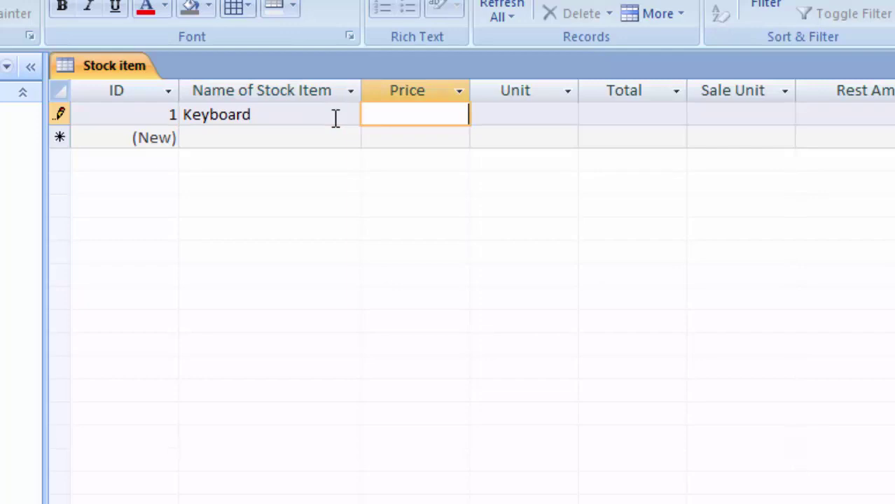
pyautogui.write('230')
pyautogui.press('Tab')
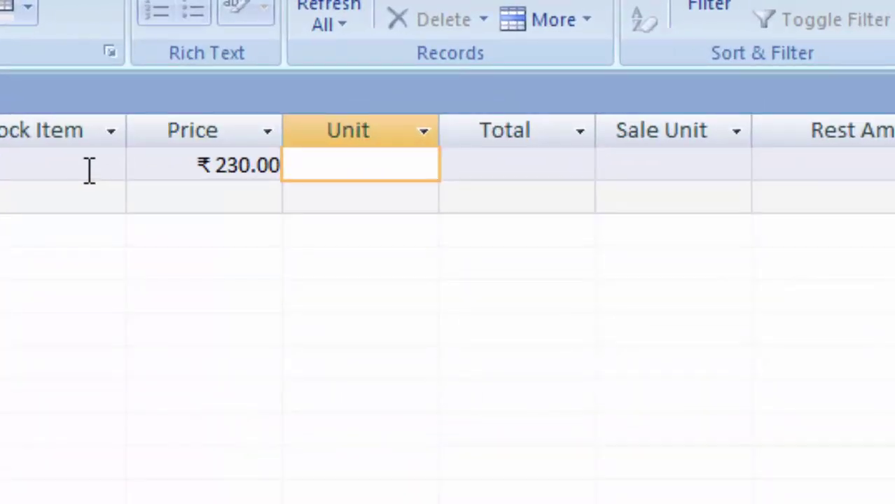
pyautogui.write('40')
pyautogui.press('Tab')
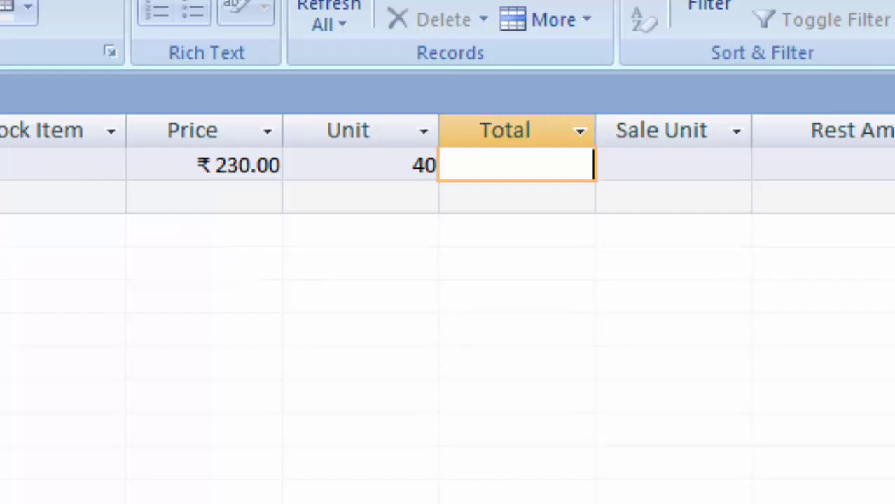
# Step: Create a new query in Design view using the Stock item table
pyautogui.click(141, 41)
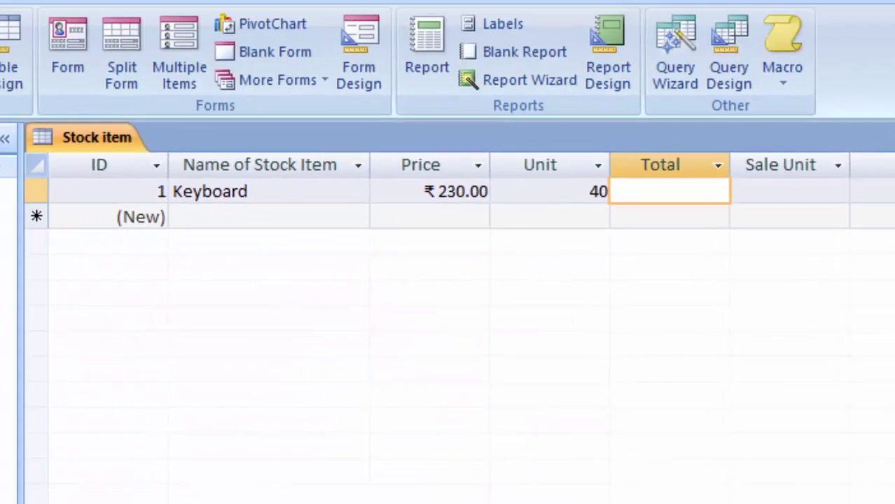
pyautogui.click(806, 85)
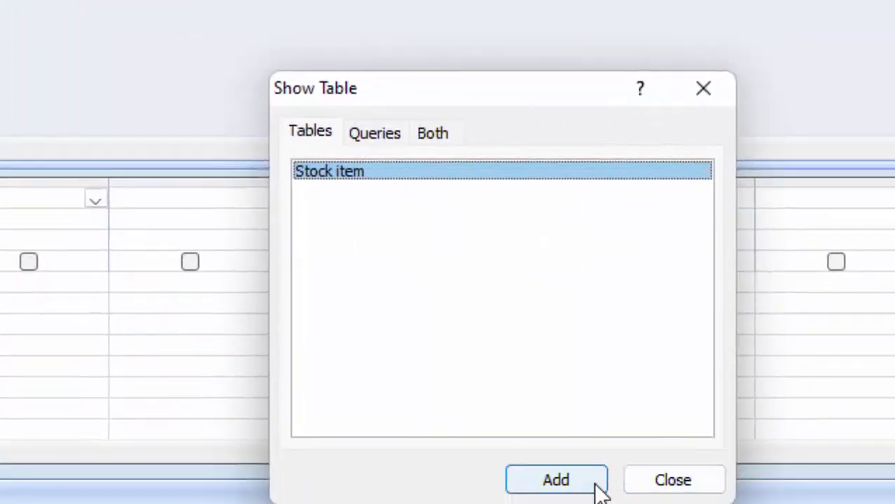
pyautogui.click(600, 492)
pyautogui.click(640, 488)
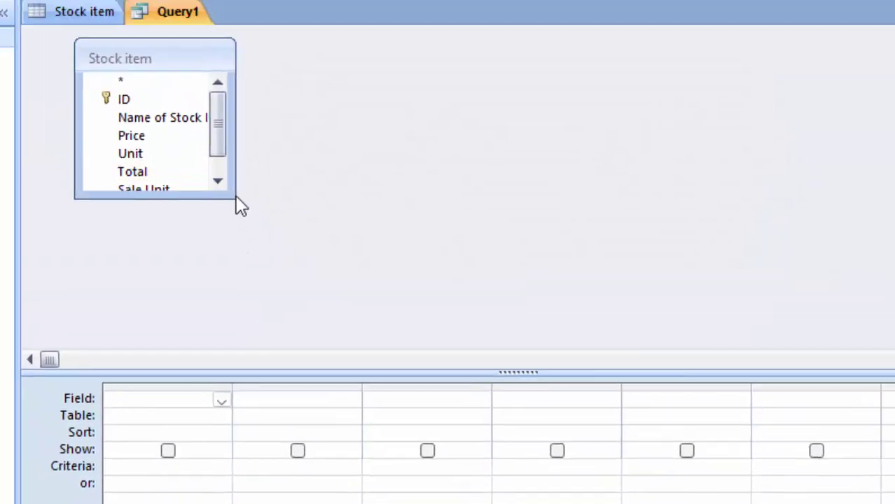
pyautogui.moveTo(236, 199); pyautogui.dragTo(244, 261)
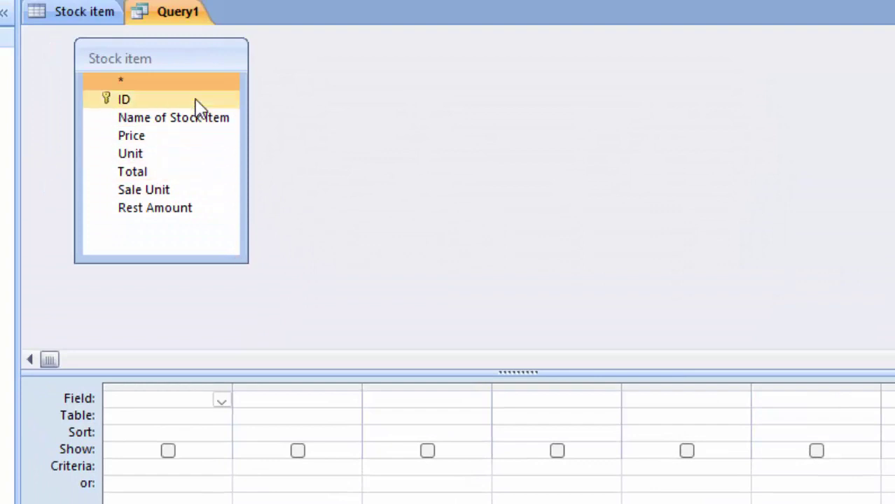
# Step: Add Name of Stock Item, Price, Unit, Total, Sale Unit and Rest Amount to the query grid
pyautogui.doubleClick(144, 117)
pyautogui.doubleClick(132, 136)
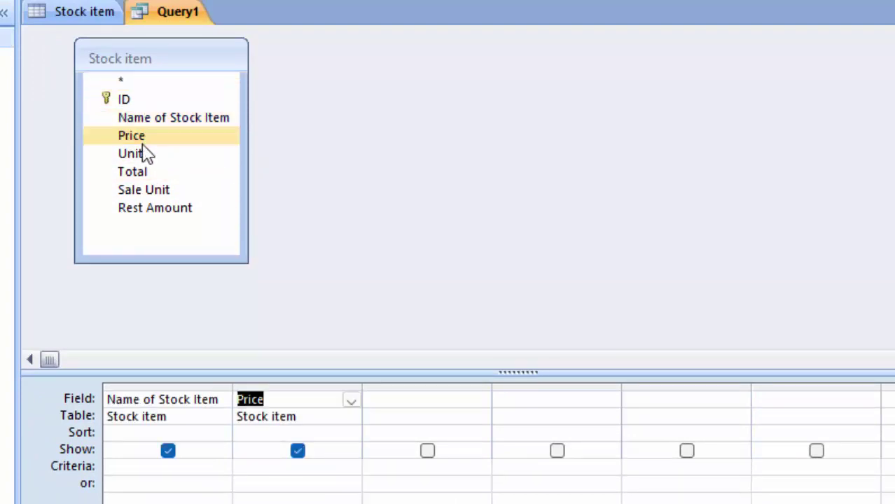
pyautogui.doubleClick(143, 156)
pyautogui.click(162, 175)
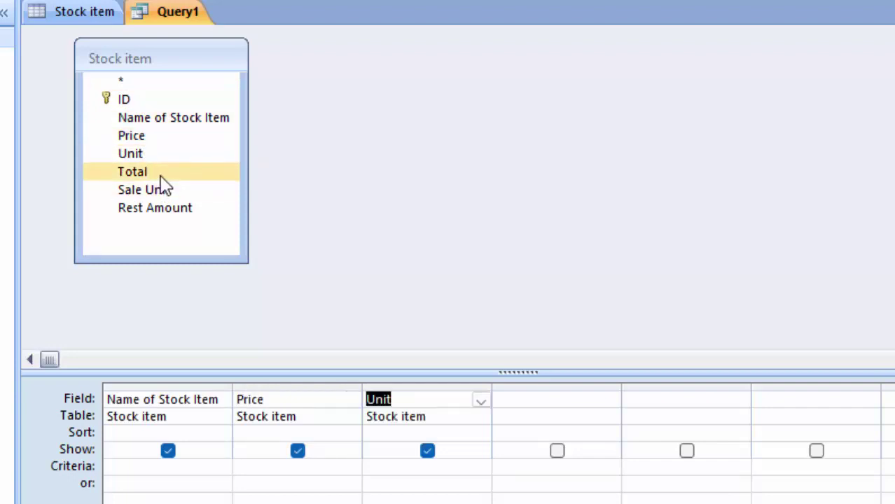
pyautogui.doubleClick(163, 176)
pyautogui.click(163, 190)
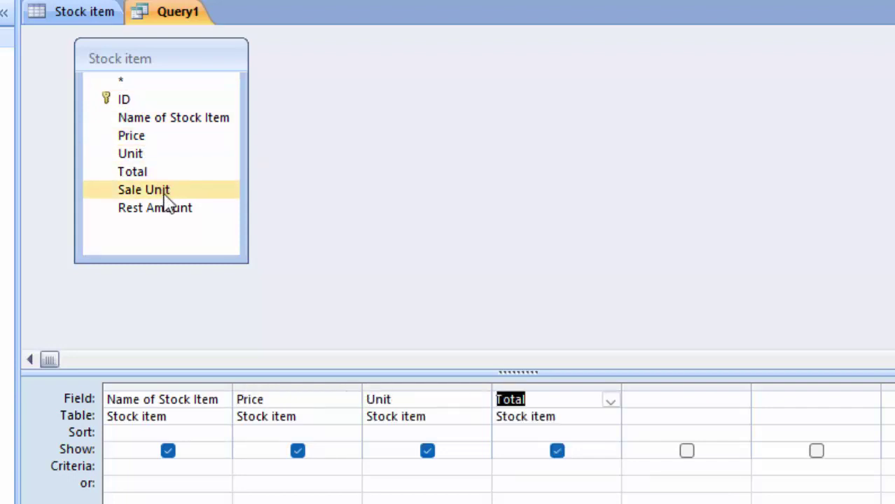
pyautogui.doubleClick(164, 198)
pyautogui.click(184, 210)
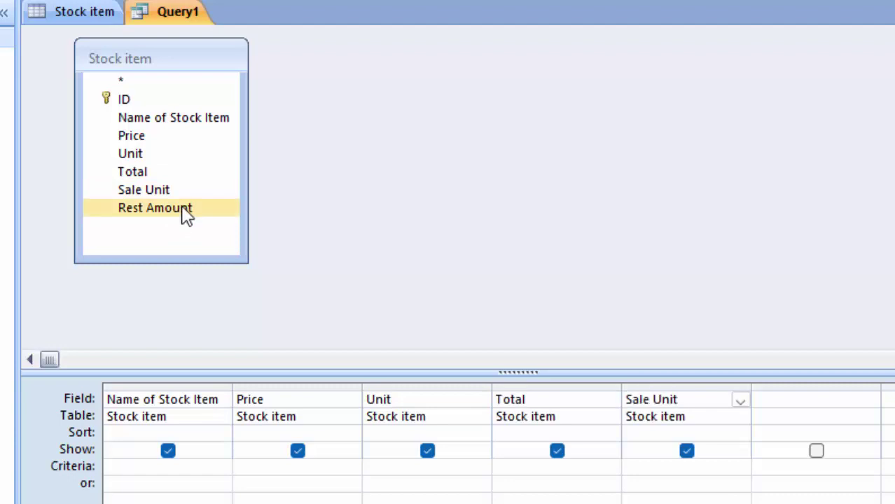
pyautogui.doubleClick(182, 209)
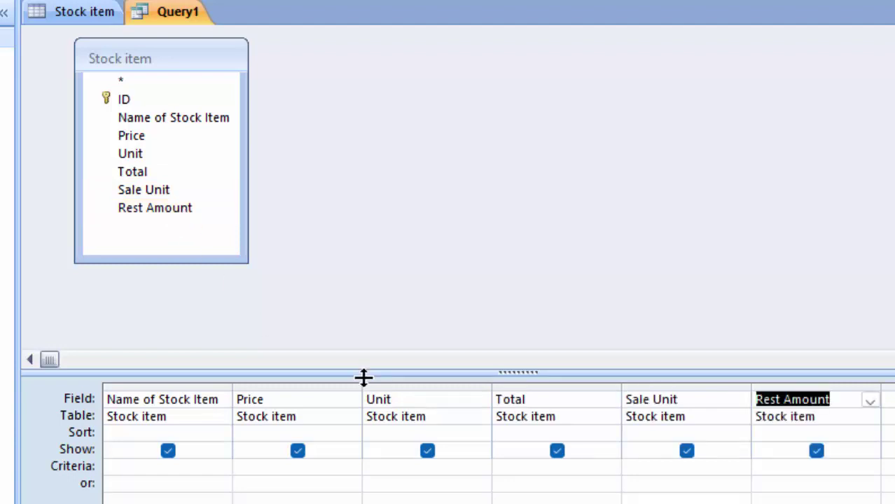
pyautogui.click(567, 400)
pyautogui.write(':')
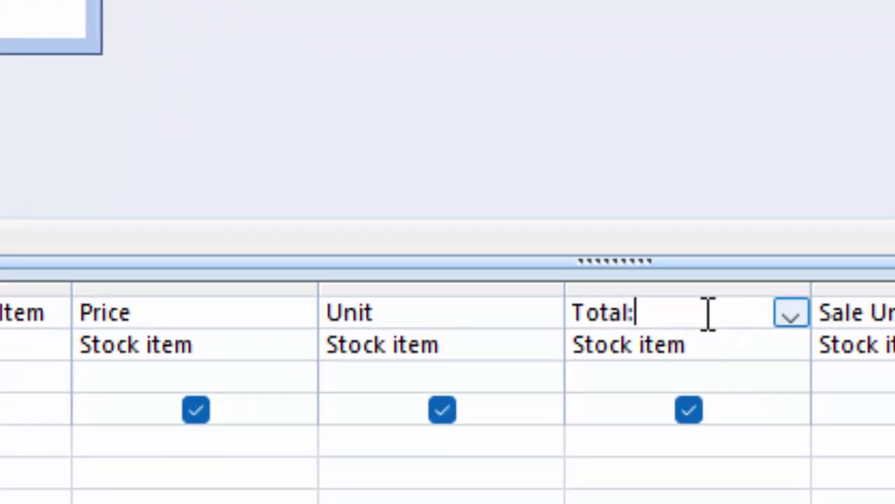
# Step: Enter the expression Total: [Price]*[Unit] in the Total column
pyautogui.write('[')
pyautogui.write('Pr')
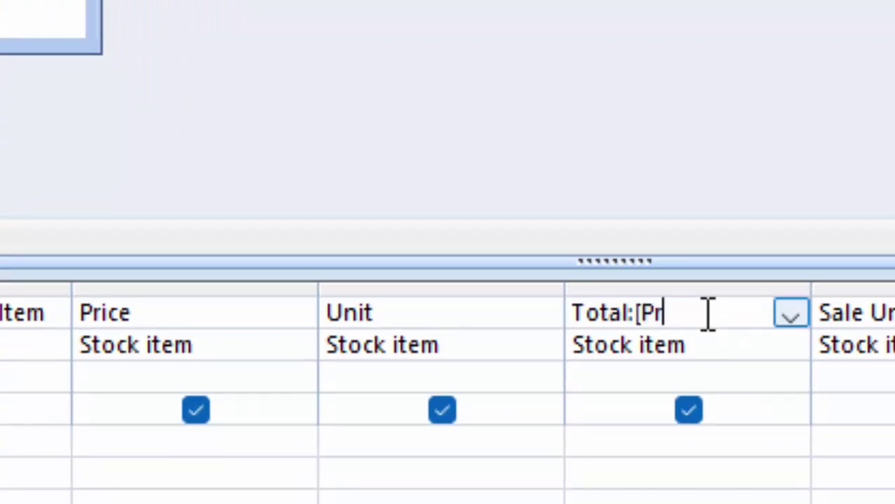
pyautogui.write('ice]*')
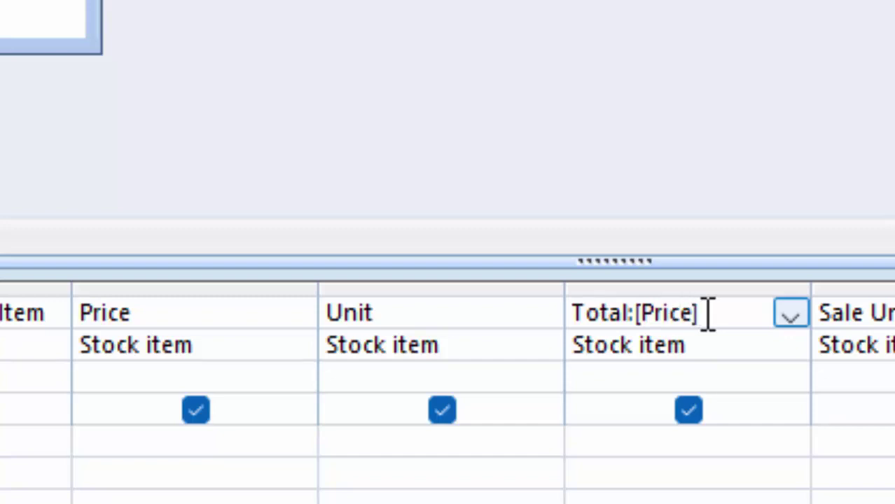
pyautogui.write('[Un')
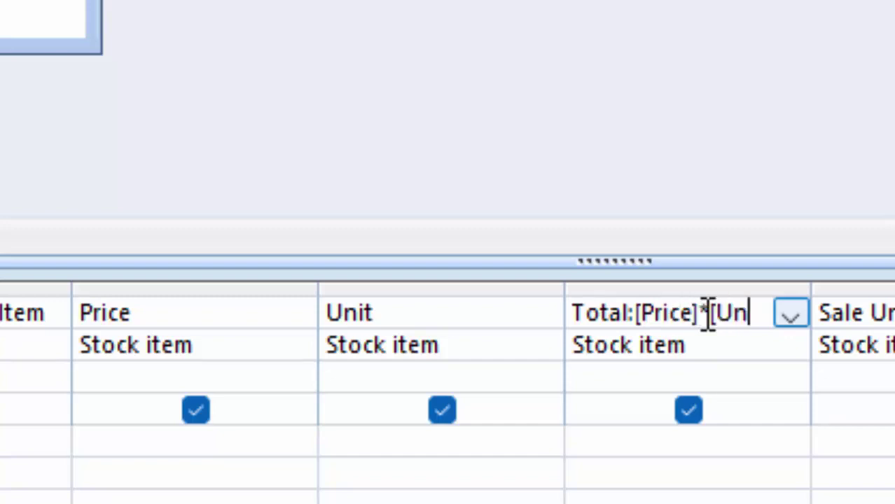
pyautogui.write('it]')
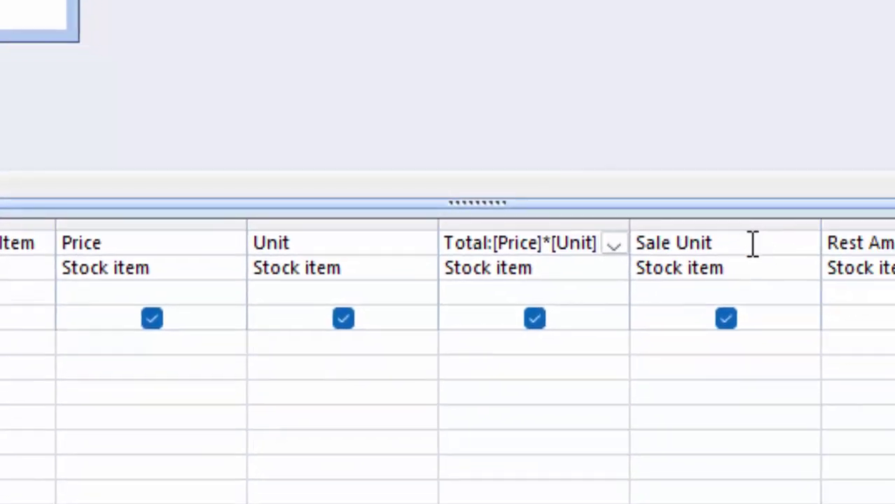
pyautogui.click(753, 243)
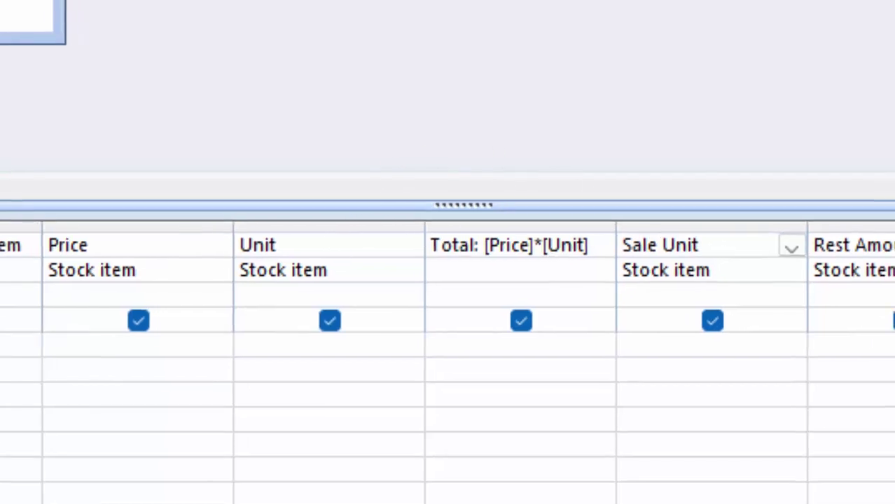
pyautogui.click(819, 264)
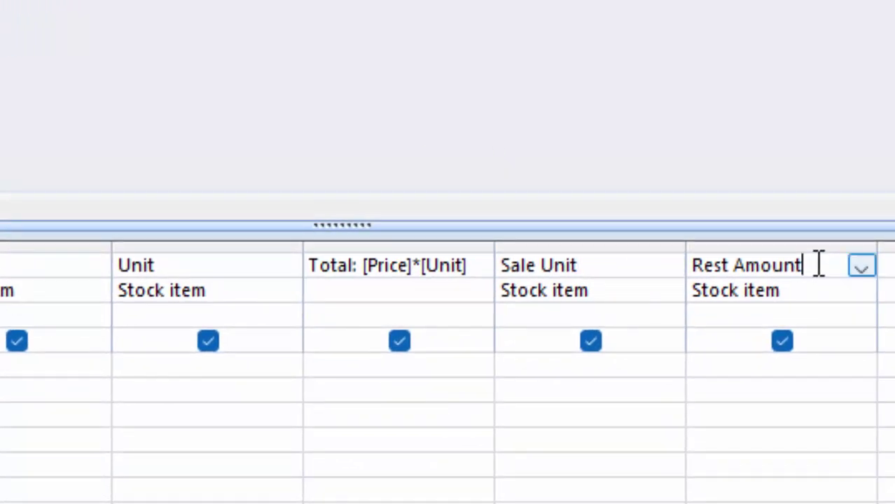
# Step: Open the Zoom box for the Rest Amount column and set its font size to 16
pyautogui.rightClick(819, 264)
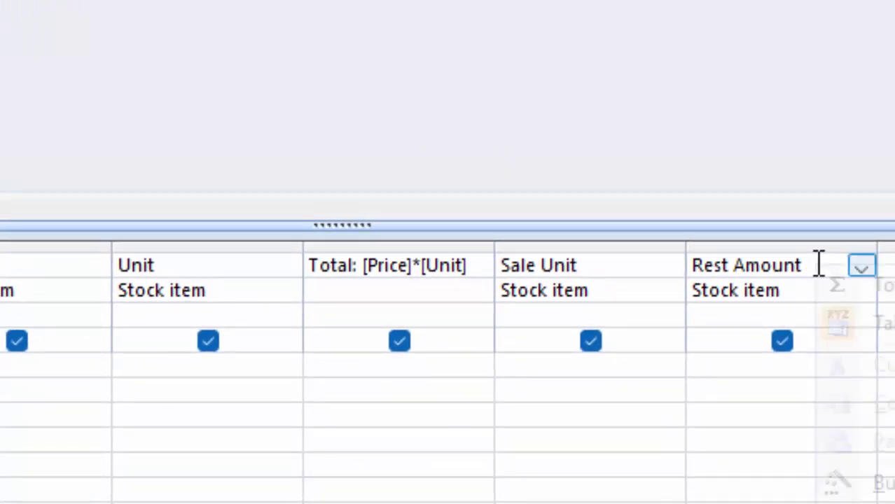
pyautogui.click(841, 480)
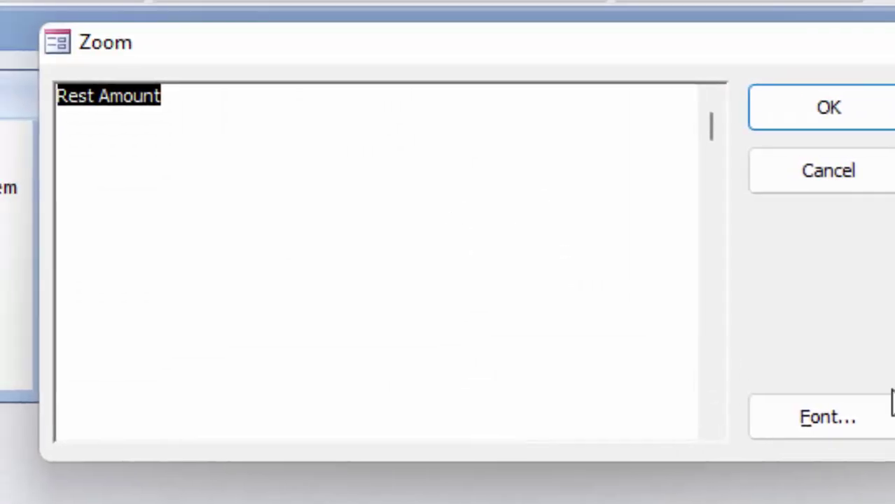
pyautogui.click(873, 420)
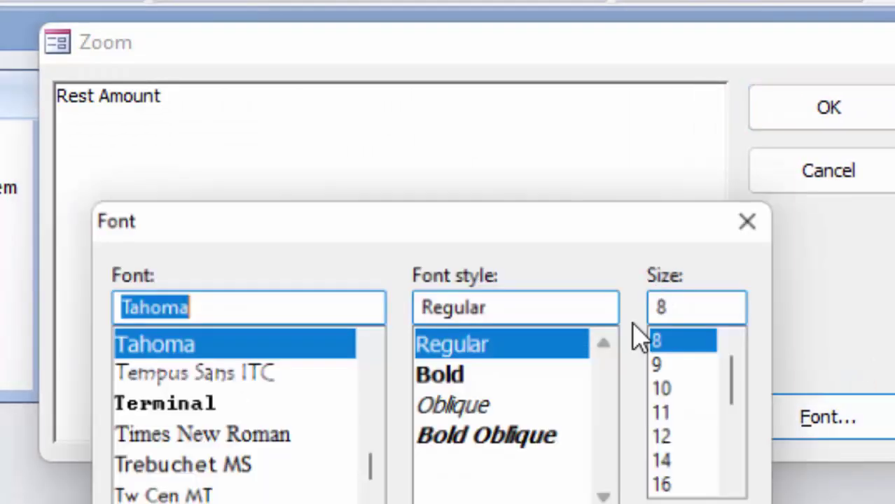
pyautogui.click(694, 482)
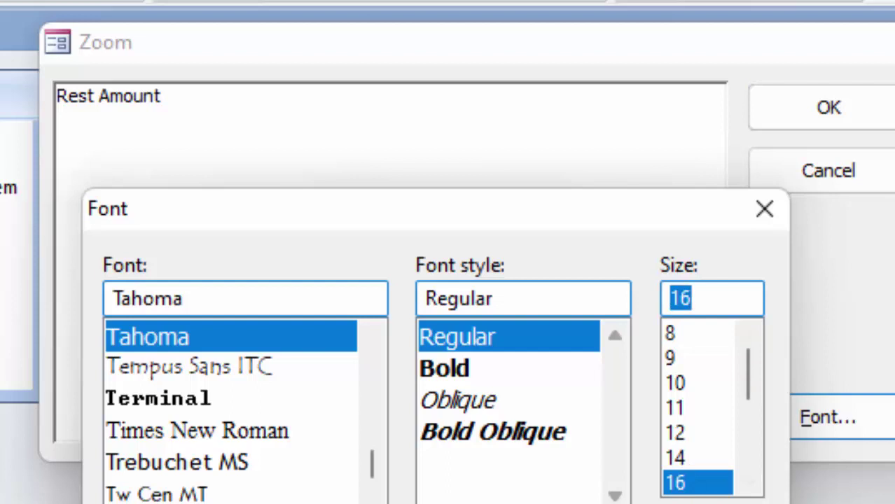
pyautogui.press('Return')
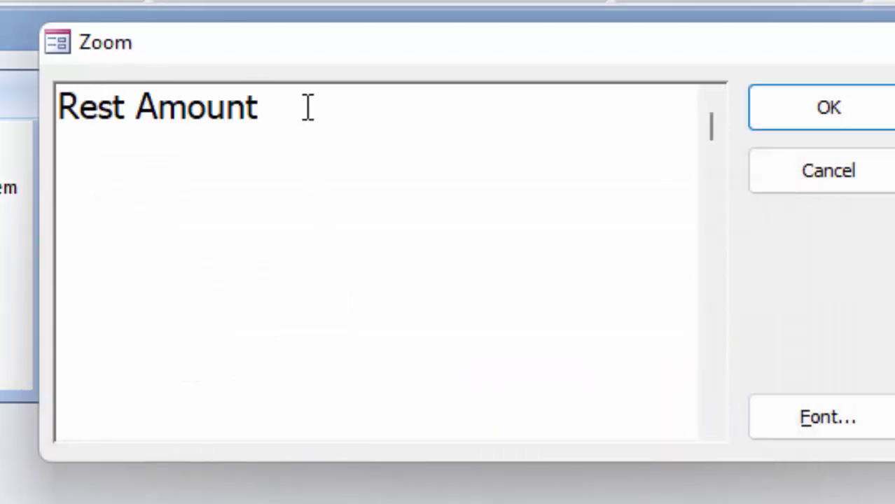
# Step: Enter the expression Rest Amount:[Unit]-[Sale Unit] and confirm it
pyautogui.write(':[')
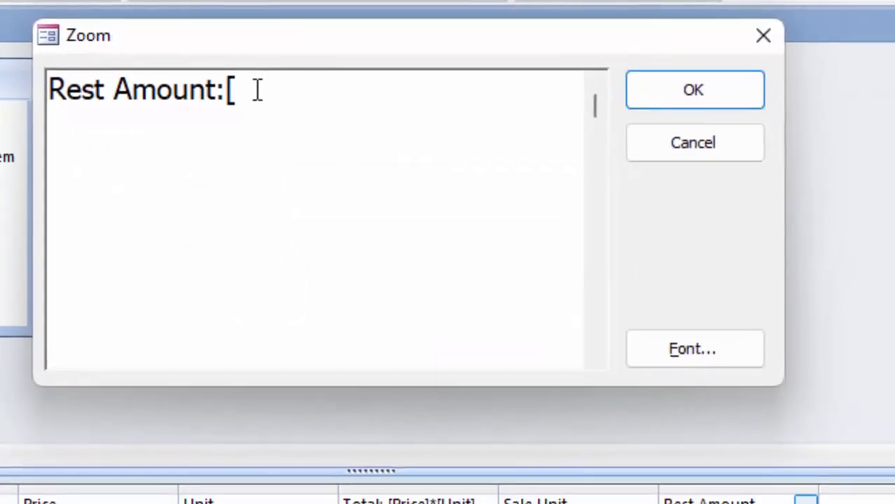
pyautogui.write('Unit]-')
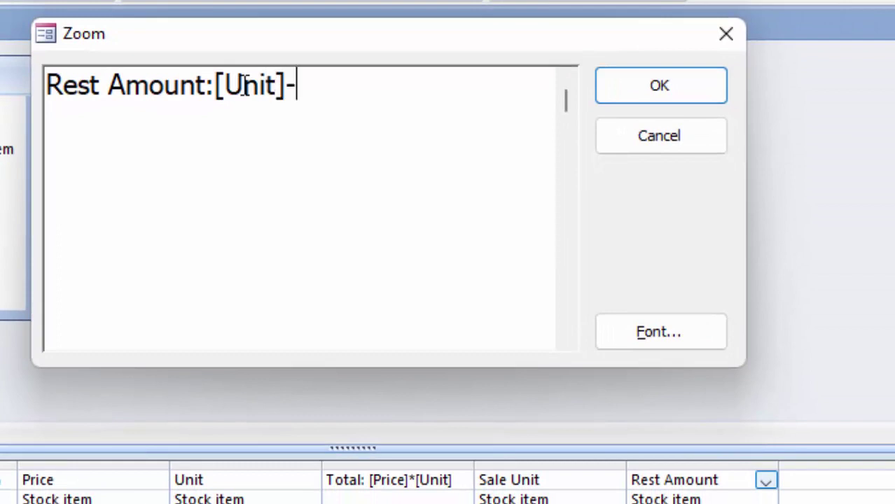
pyautogui.write('Sa')
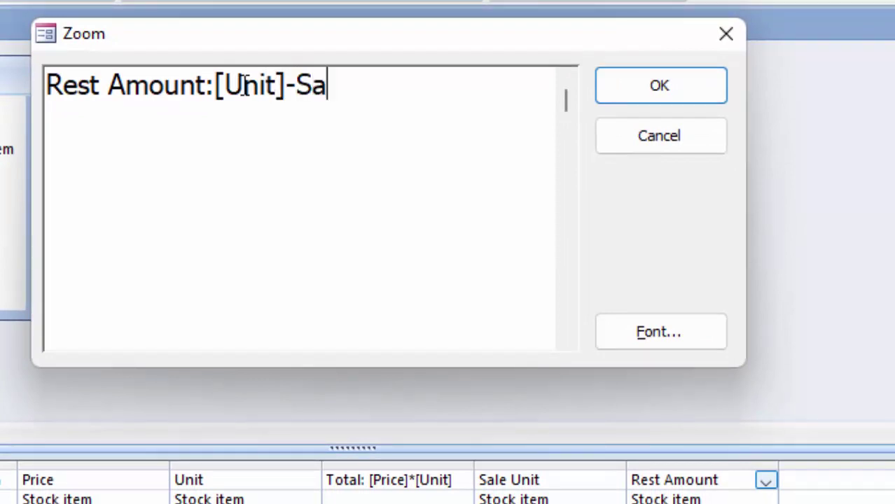
pyautogui.write('le Un')
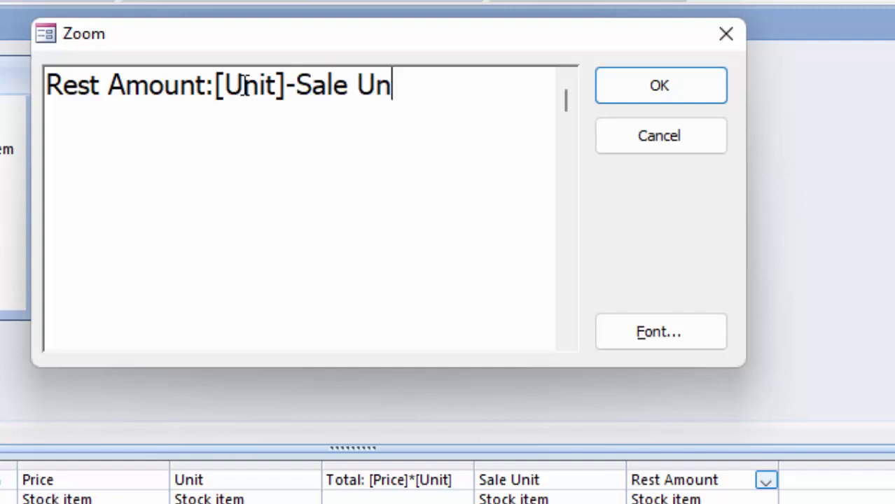
pyautogui.write('it')
pyautogui.click(309, 84)
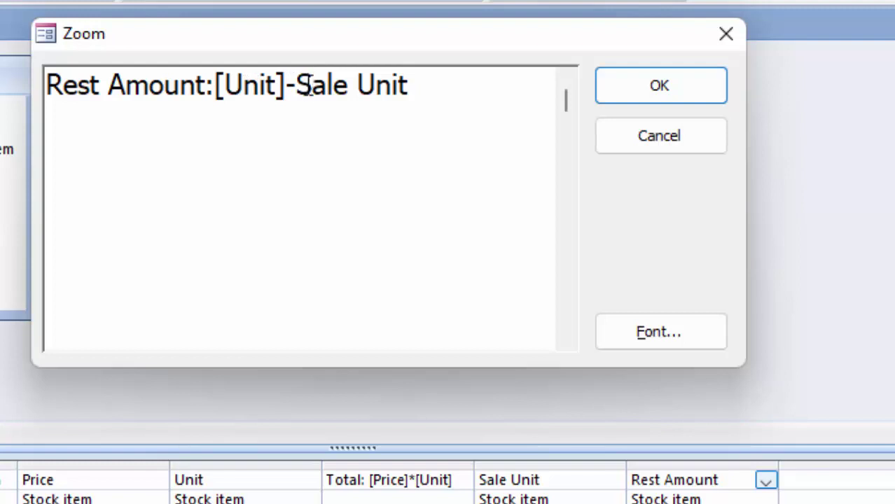
pyautogui.write('[')
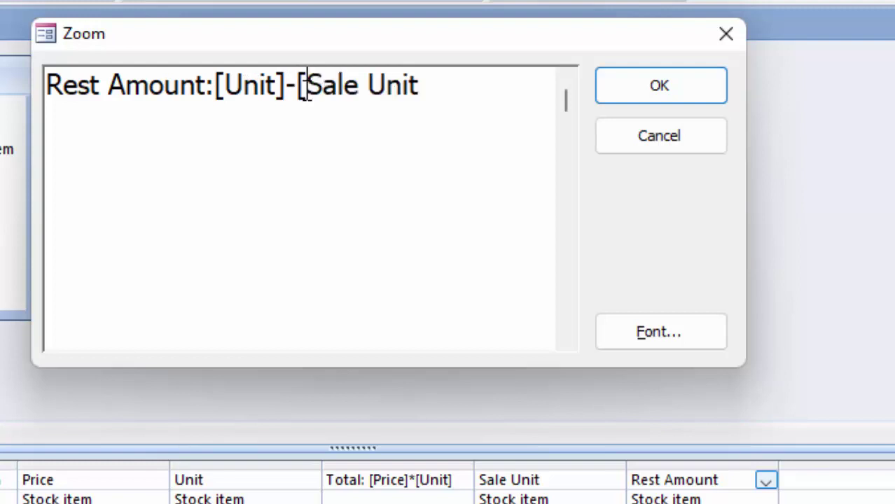
pyautogui.click(429, 86)
pyautogui.write(']')
pyautogui.click(659, 85)
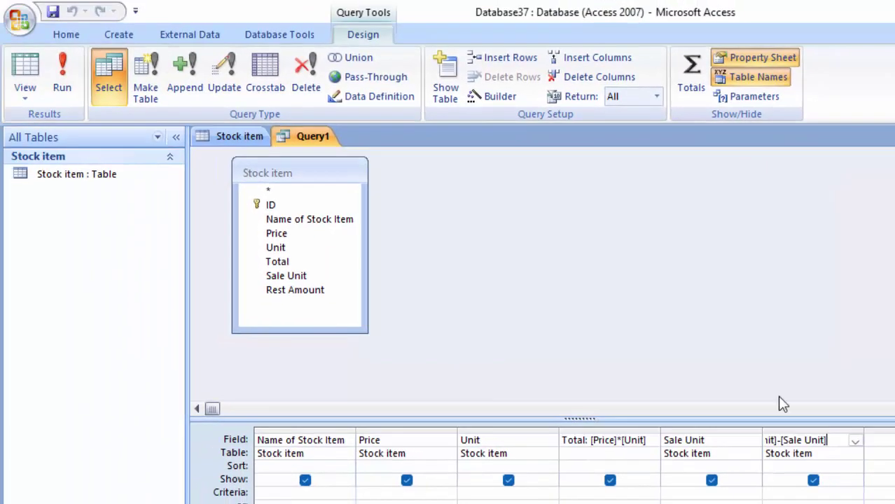
# Step: Run the query and enter Sale Unit 5 for Keyboard, giving Rest Amount 35
pyautogui.click(60, 79)
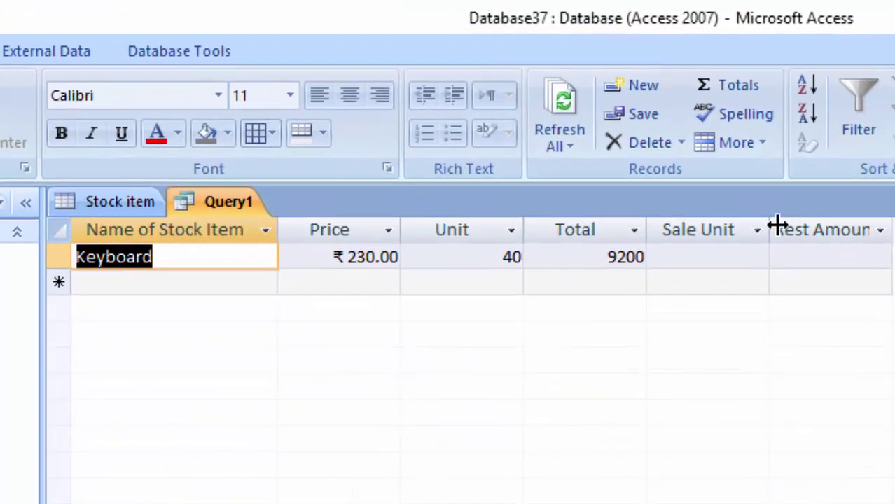
pyautogui.moveTo(766, 228); pyautogui.dragTo(810, 229)
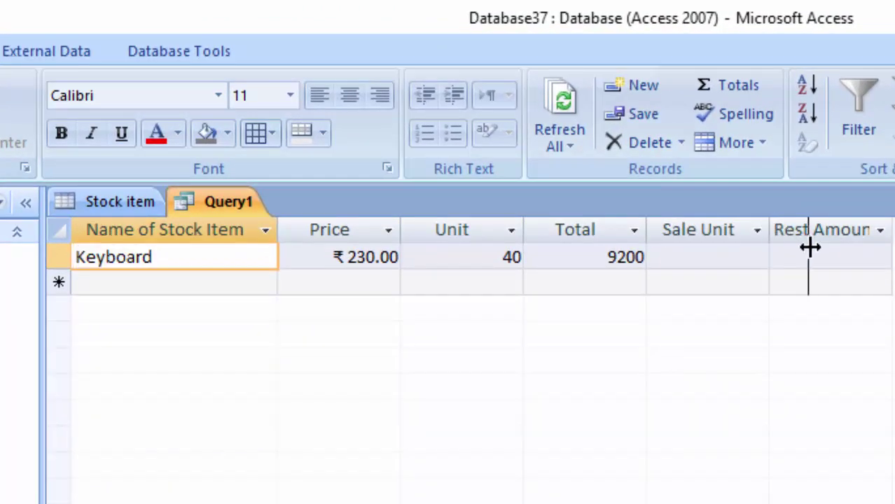
pyautogui.moveTo(886, 220); pyautogui.dragTo(890, 219)
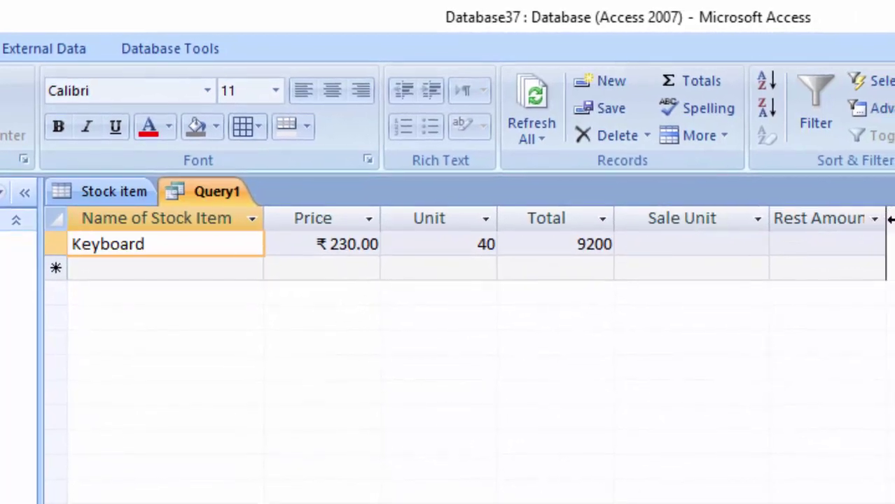
pyautogui.click(698, 245)
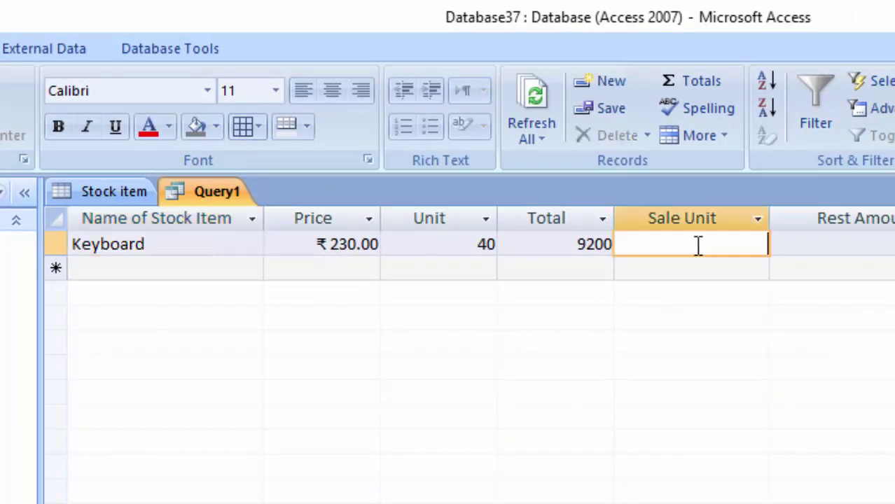
pyautogui.write('5')
pyautogui.press('Tab')
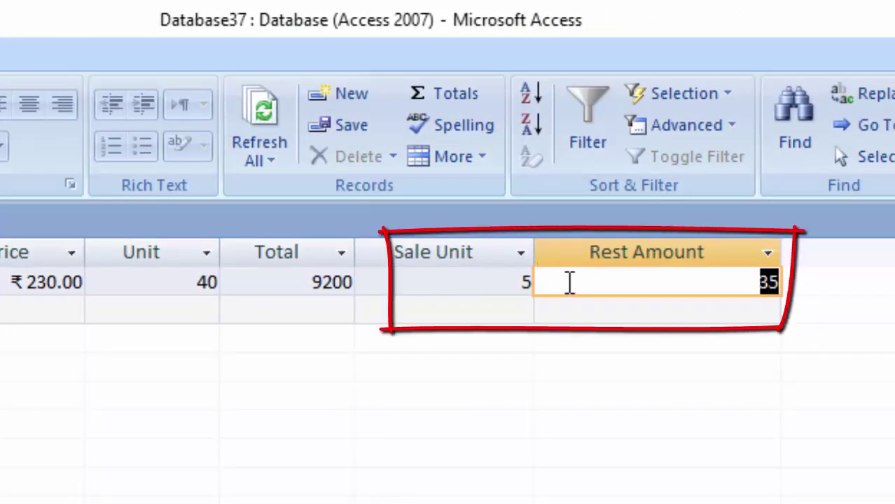
pyautogui.click(570, 282)
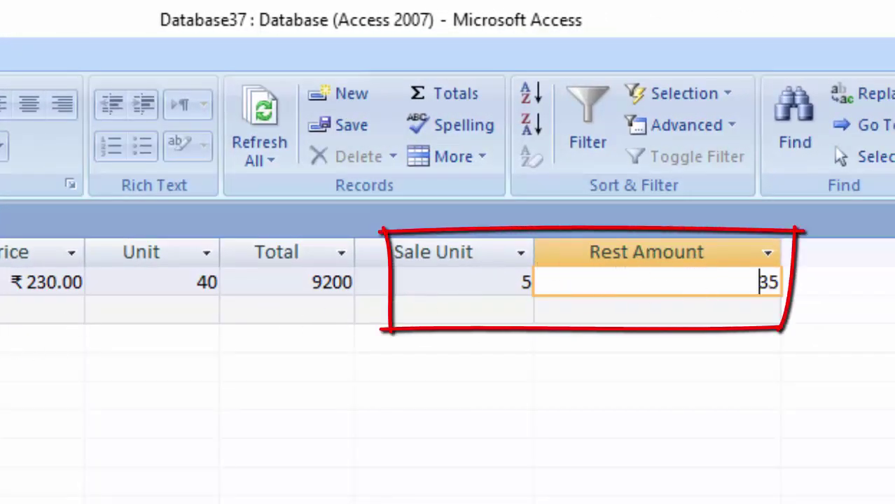
pyautogui.press('Tab')
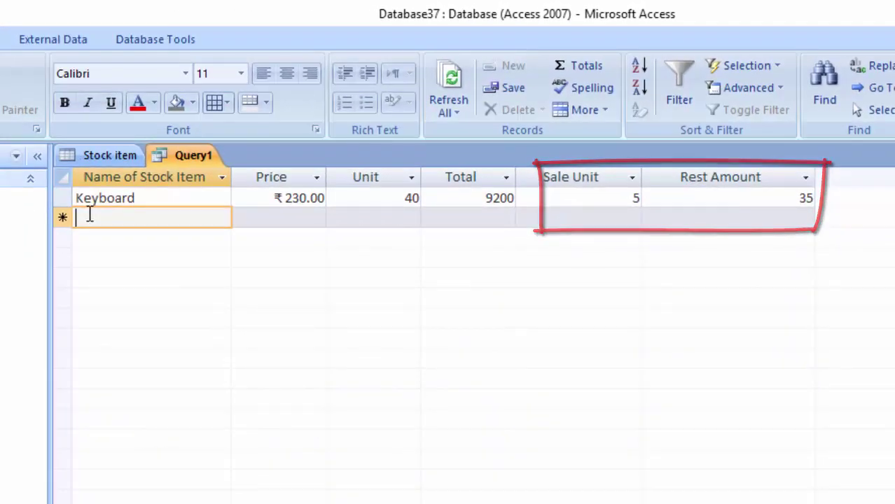
# Step: Enter the Mouse row in Query1 with Unit 66 and Sale Unit 60
pyautogui.write('Mouse')
pyautogui.press('Tab')
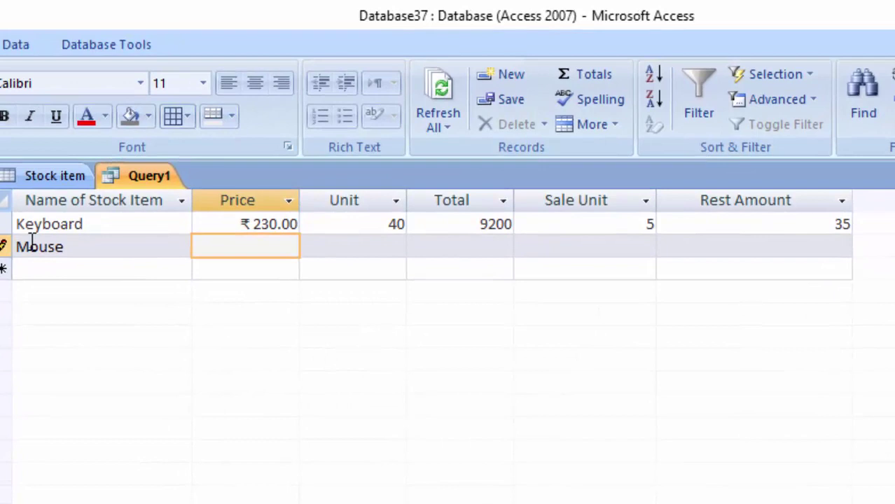
pyautogui.write('120')
pyautogui.press('Tab')
pyautogui.write('66')
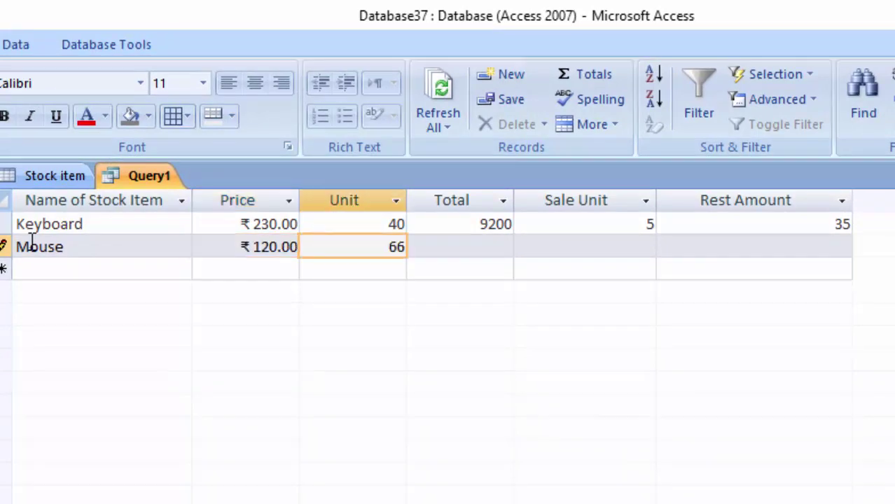
pyautogui.press('Tab')
pyautogui.press('Tab')
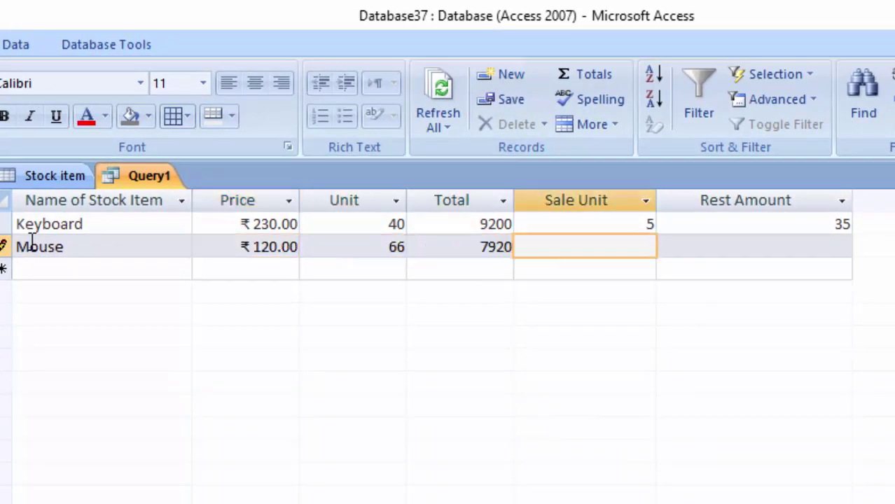
pyautogui.write('60')
pyautogui.press('Tab')
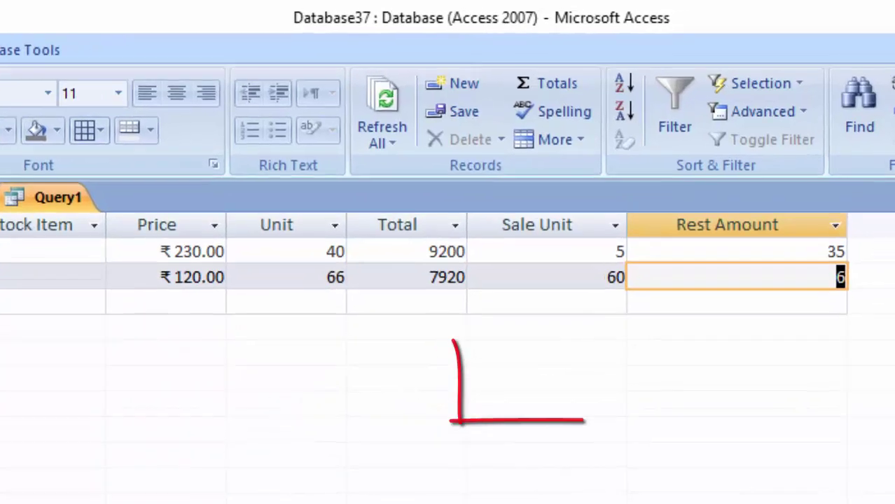
pyautogui.press('Tab')
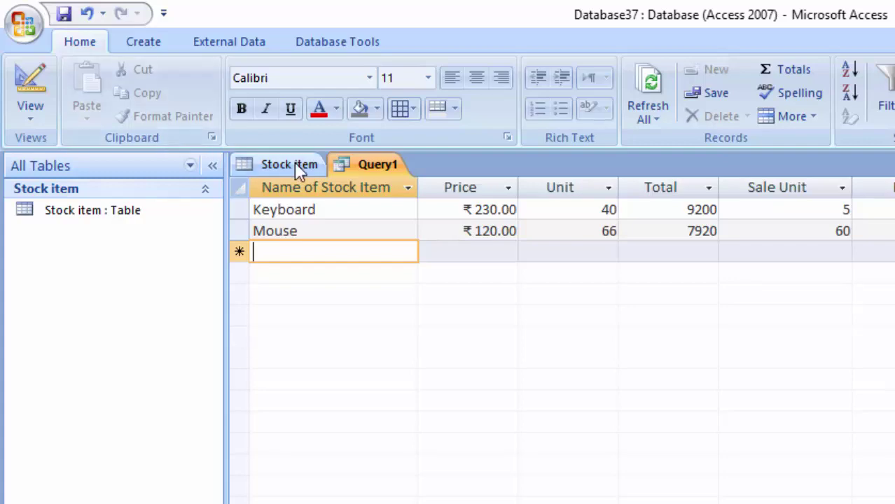
# Step: Start the Form Wizard from More Forms, saving the query as Query1 first
pyautogui.click(142, 42)
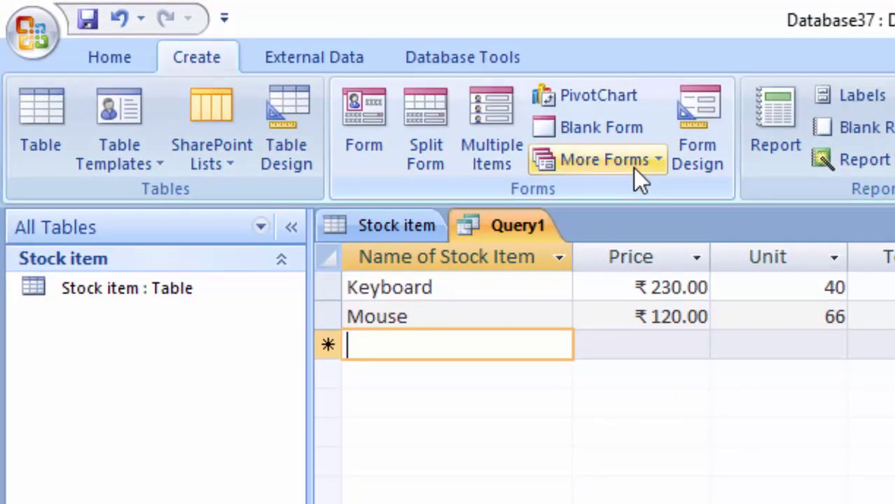
pyautogui.click(639, 162)
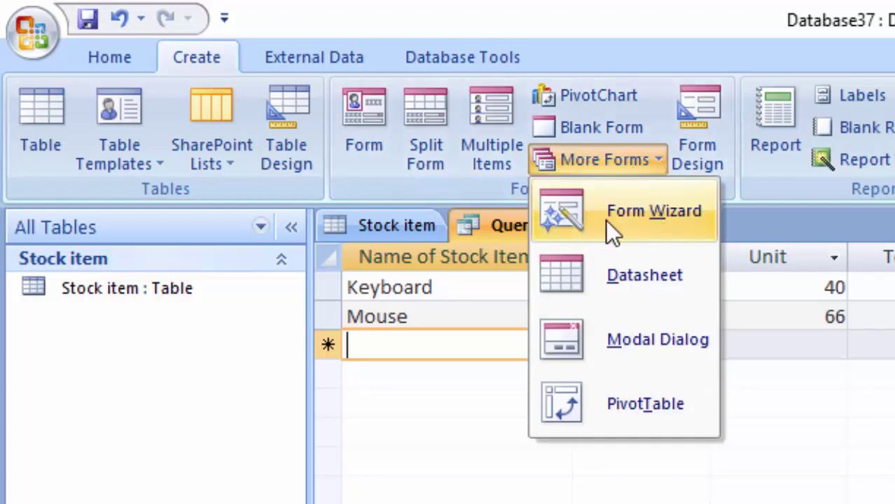
pyautogui.click(659, 215)
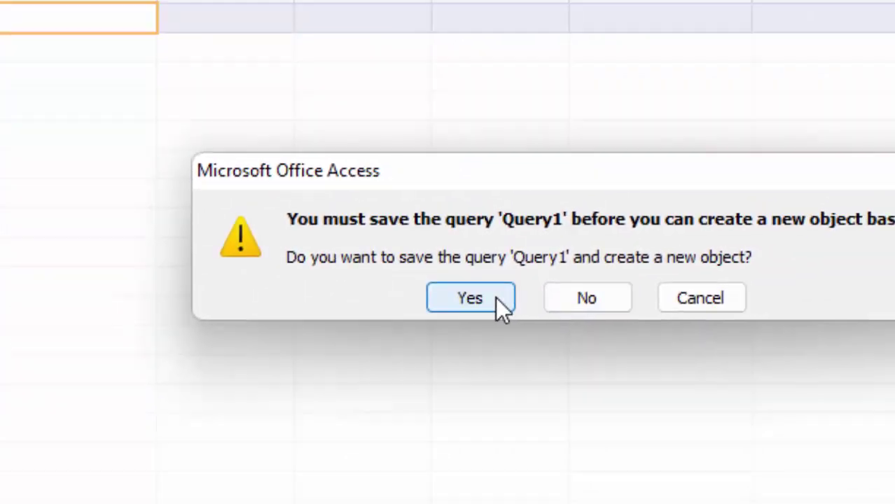
pyautogui.click(497, 299)
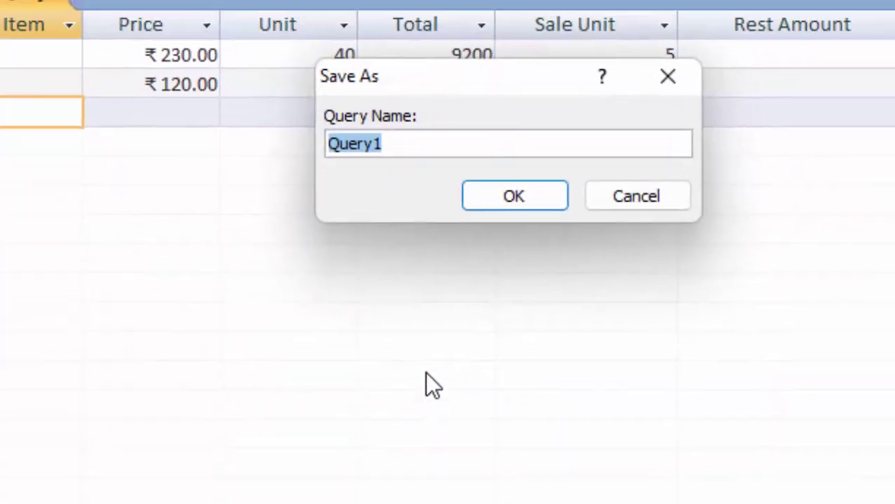
pyautogui.click(461, 268)
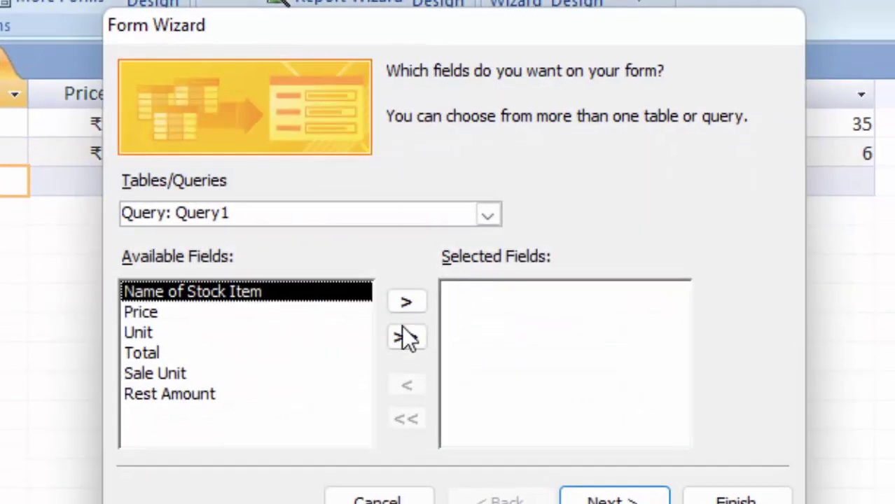
# Step: Build the form from all six Query1 fields, Columnar layout, Module style, opened for design
pyautogui.click(488, 214)
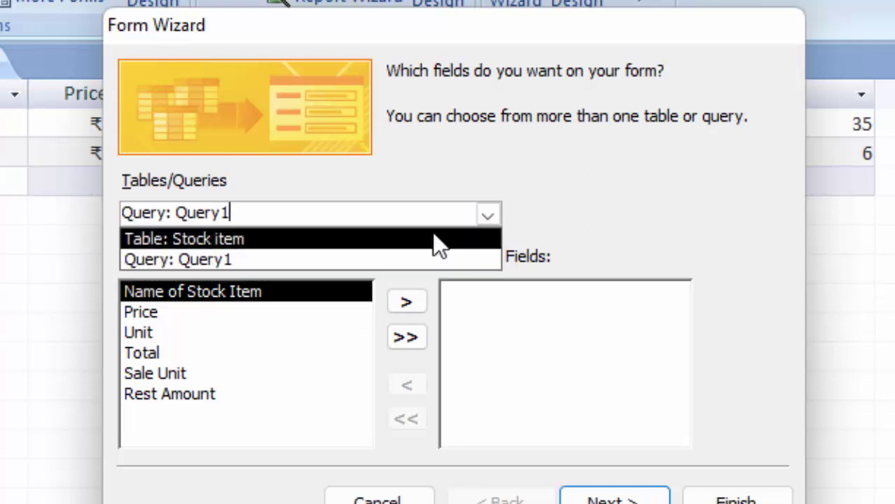
pyautogui.click(272, 257)
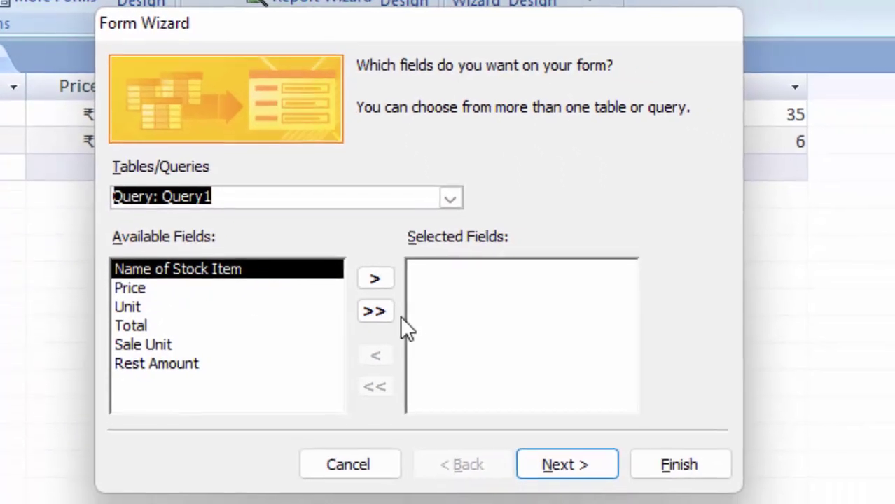
pyautogui.click(357, 290)
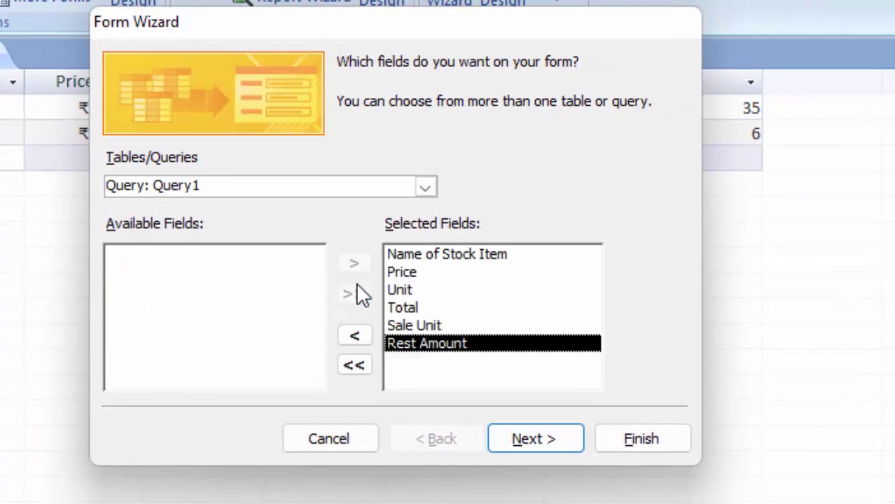
pyautogui.click(544, 448)
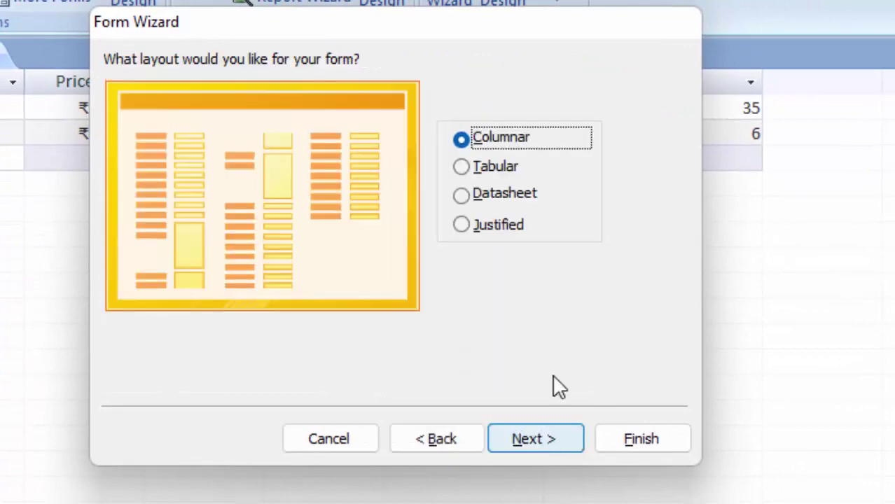
pyautogui.click(536, 448)
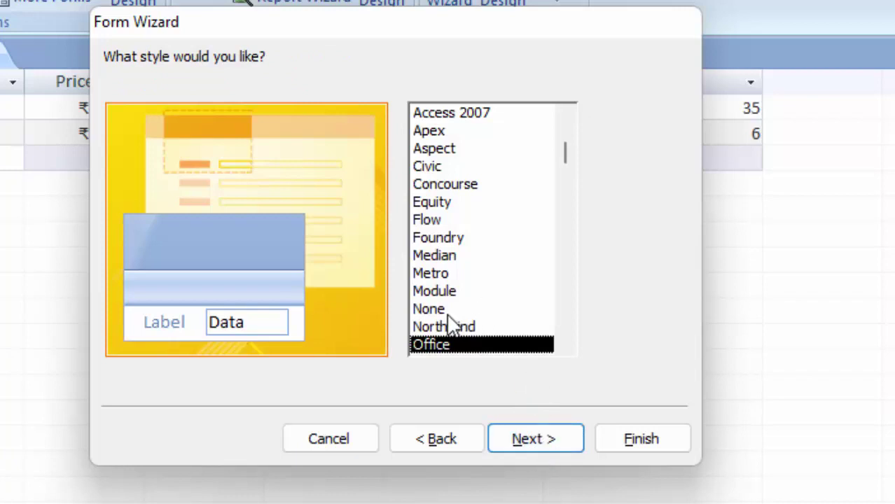
pyautogui.click(446, 293)
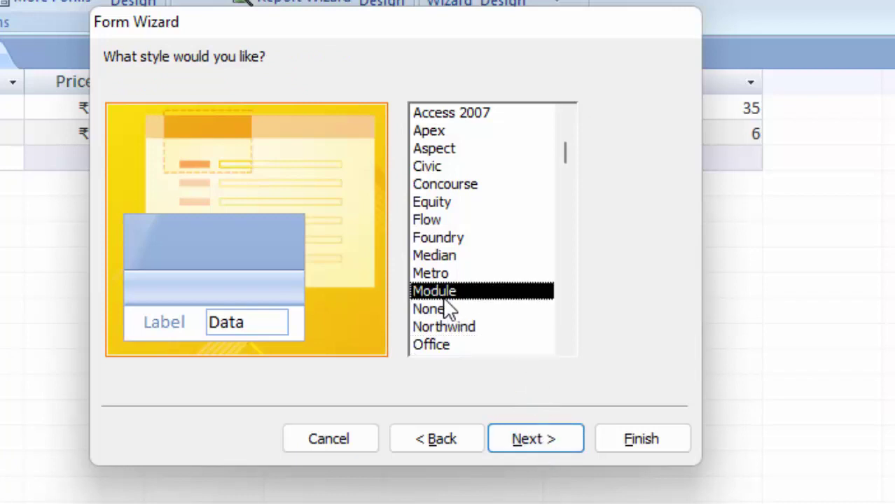
pyautogui.click(514, 431)
pyautogui.click(412, 312)
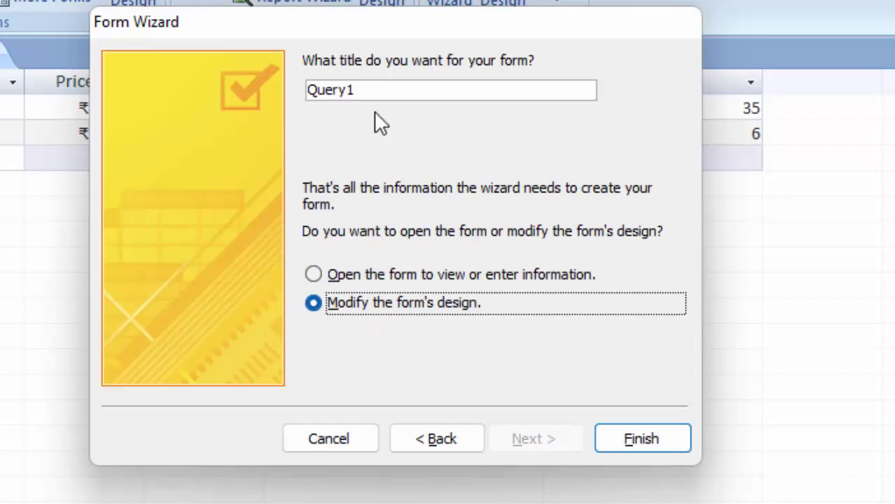
# Step: Title the form Stock Detail and finish the wizard
pyautogui.click(376, 91)
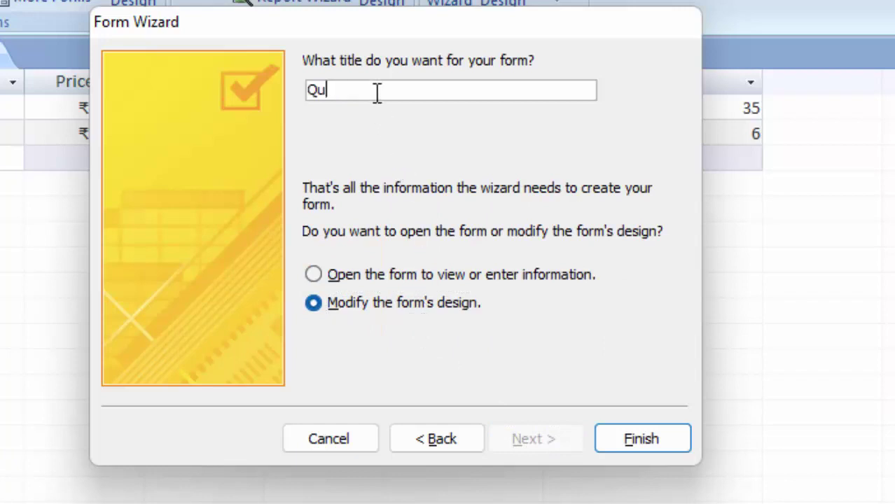
pyautogui.press('BackSpace')
pyautogui.press('BackSpace')
pyautogui.write('oc')
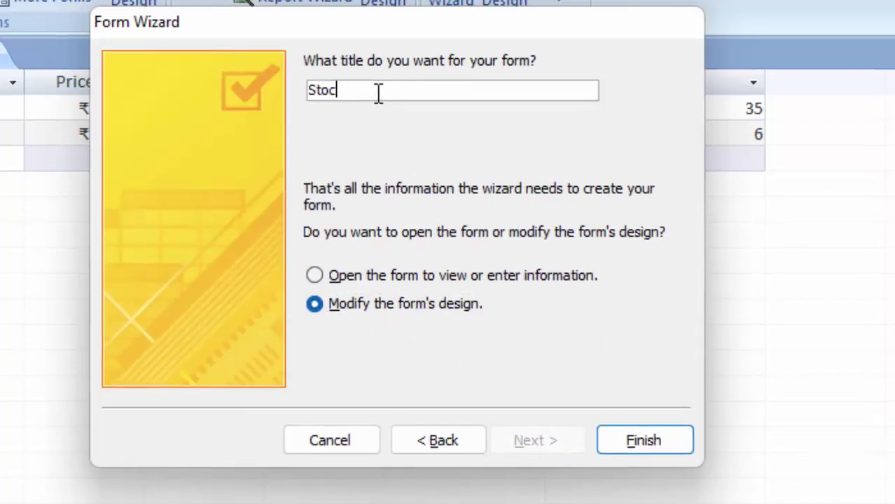
pyautogui.write('k')
pyautogui.write(' Detail')
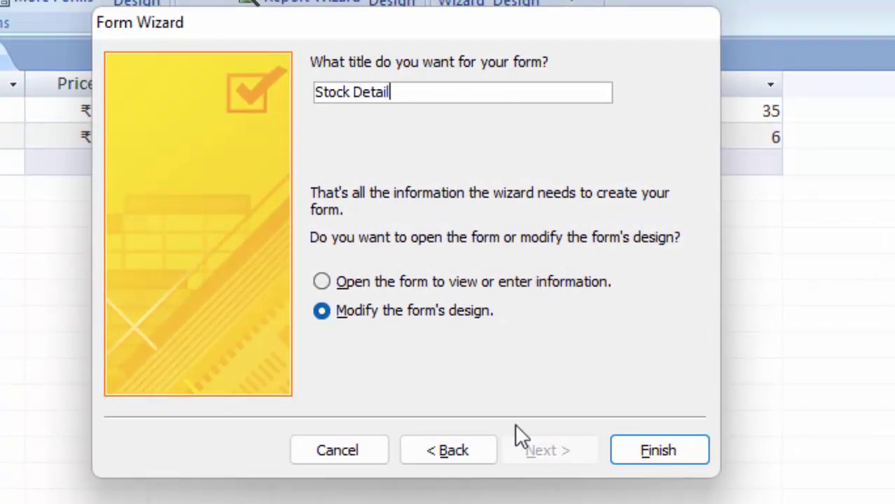
pyautogui.click(640, 439)
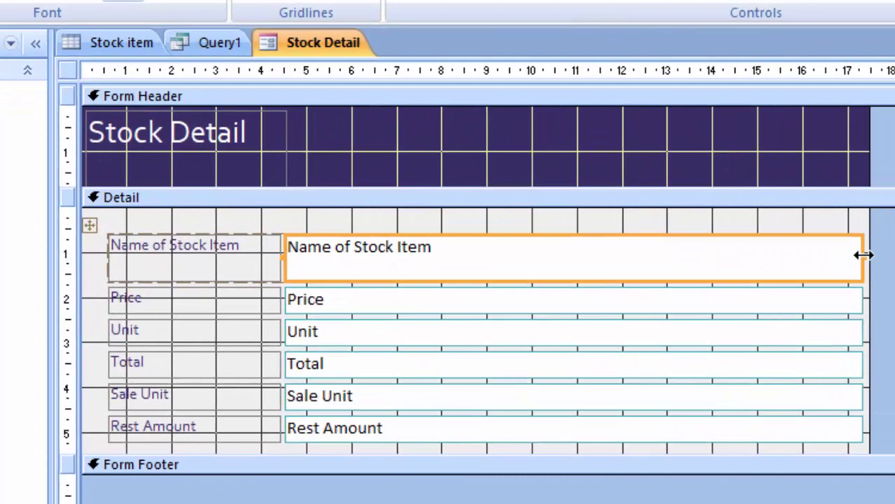
# Step: Narrow the field boxes to about half width and make the Detail section taller
pyautogui.moveTo(862, 255)
pyautogui.mouseDown()
pyautogui.moveTo(669, 282)
pyautogui.moveTo(567, 311)
pyautogui.mouseUp()
pyautogui.moveTo(569, 454); pyautogui.dragTo(569, 503)
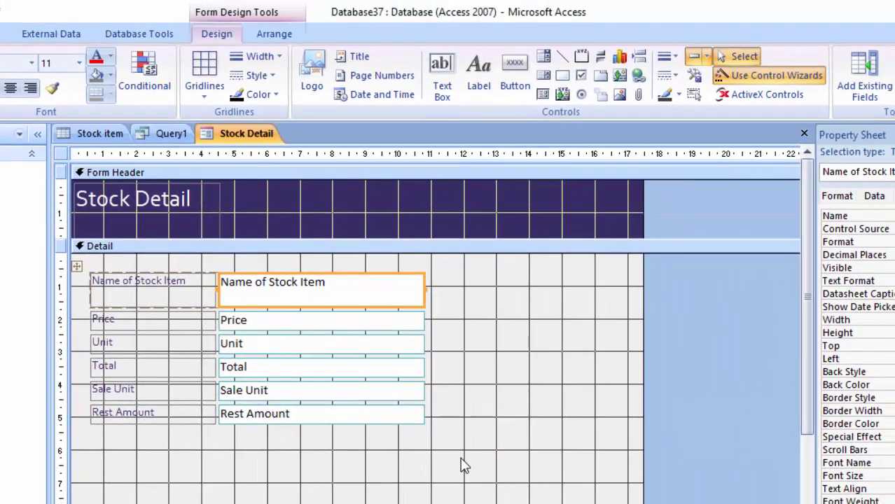
pyautogui.click(462, 465)
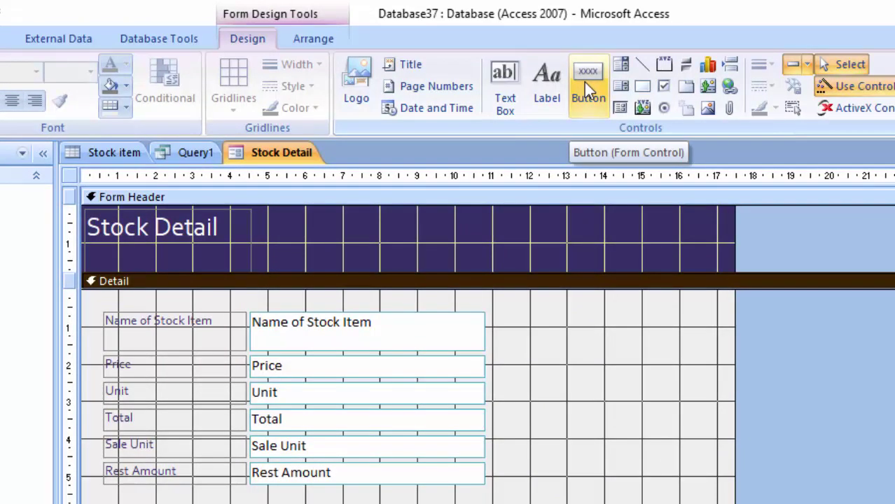
# Step: Draw a text-captioned Record Operations > Delete Record button below the fields
pyautogui.click(587, 85)
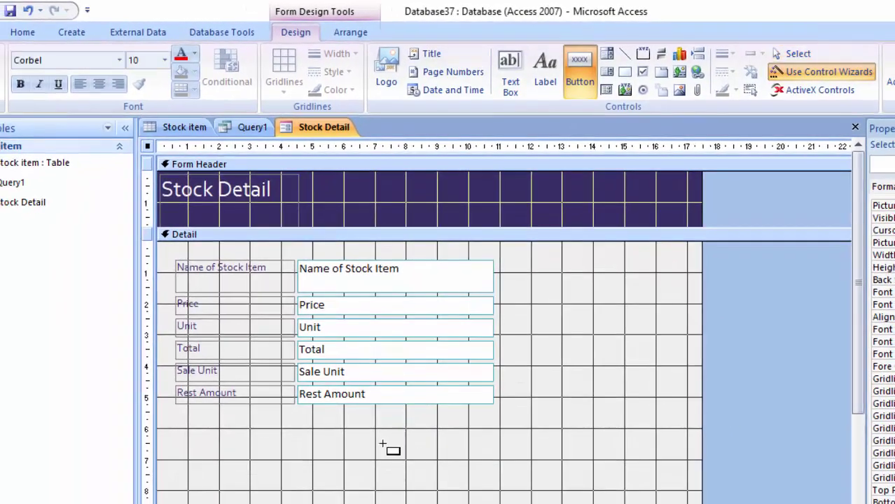
pyautogui.moveTo(382, 425); pyautogui.dragTo(481, 461)
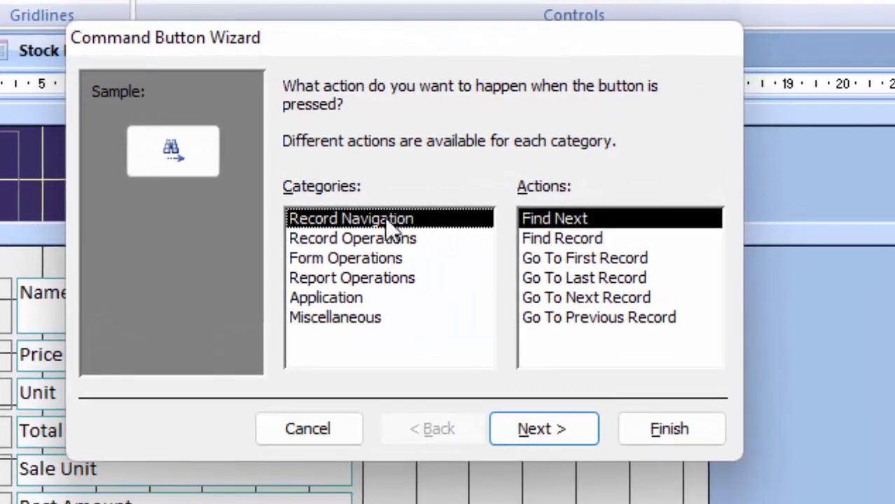
pyautogui.click(376, 262)
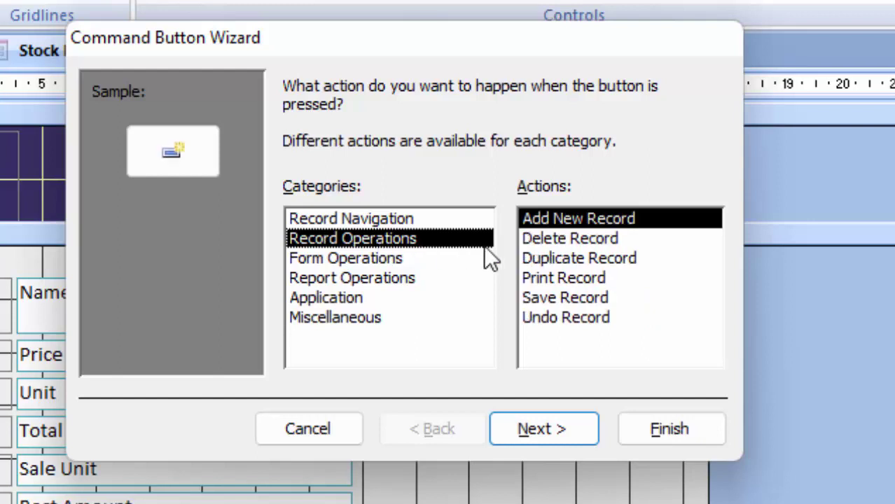
pyautogui.click(605, 239)
pyautogui.click(571, 425)
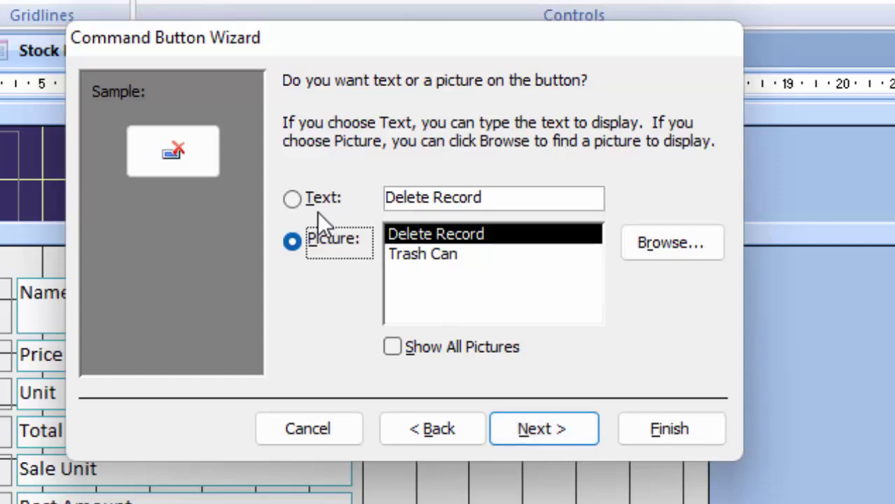
pyautogui.click(319, 202)
pyautogui.click(530, 423)
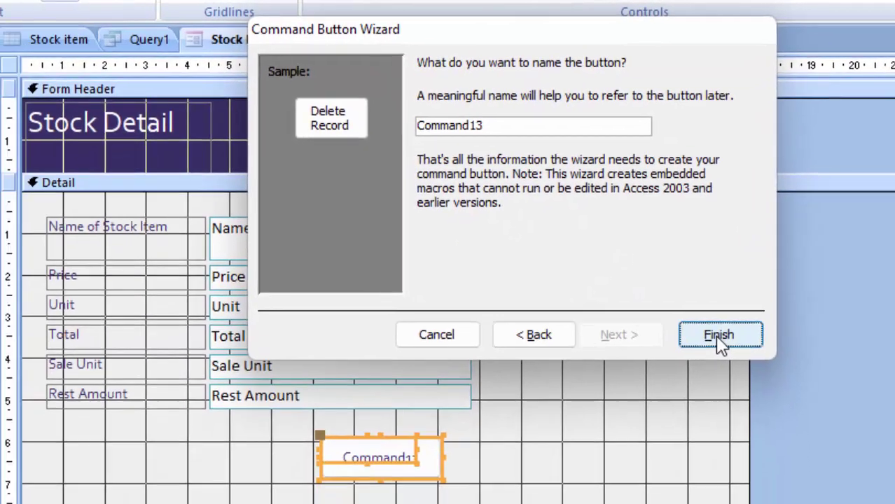
pyautogui.click(671, 428)
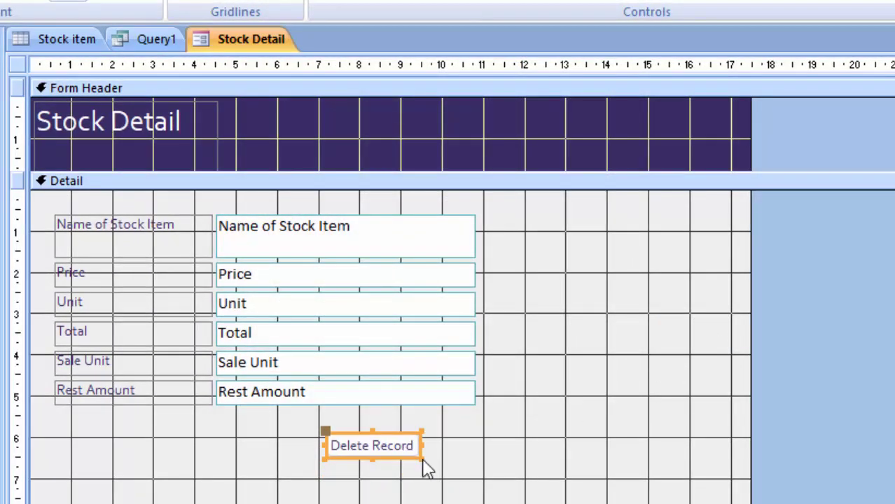
# Step: Enlarge the Delete Record button and delete the Stock Detail header title
pyautogui.moveTo(423, 459); pyautogui.dragTo(457, 465)
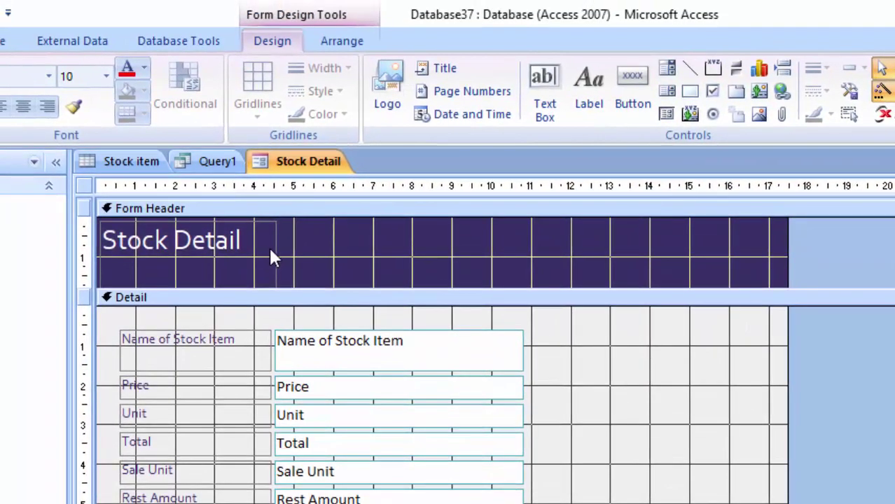
pyautogui.click(272, 248)
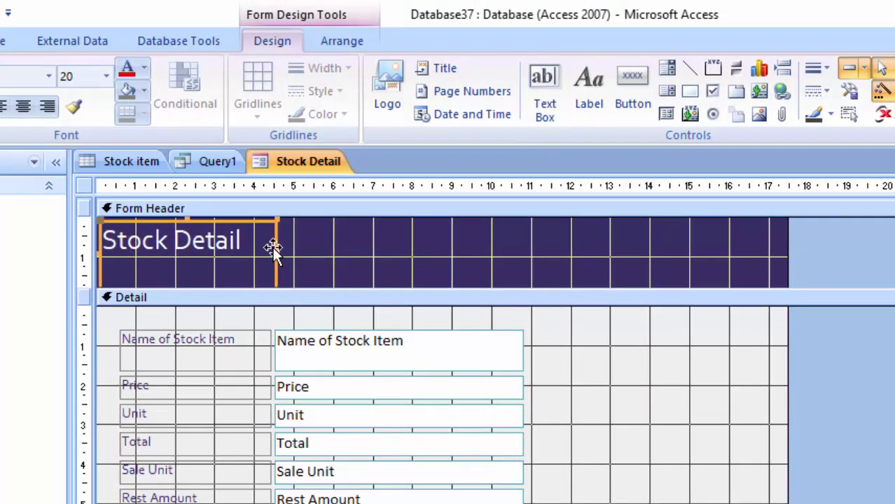
pyautogui.press('Delete')
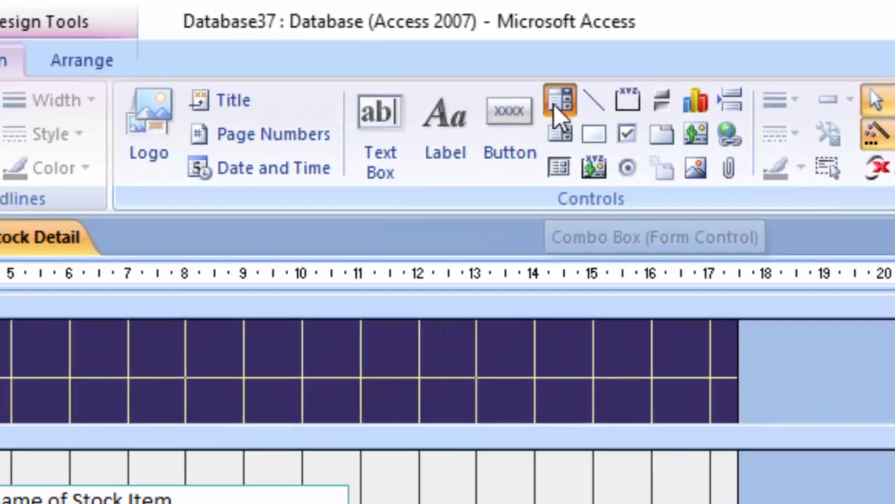
# Step: Place a header combo box finding records by Name of Stock Item, labelled Name of Stock Item
pyautogui.click(448, 137)
pyautogui.moveTo(352, 248); pyautogui.dragTo(519, 282)
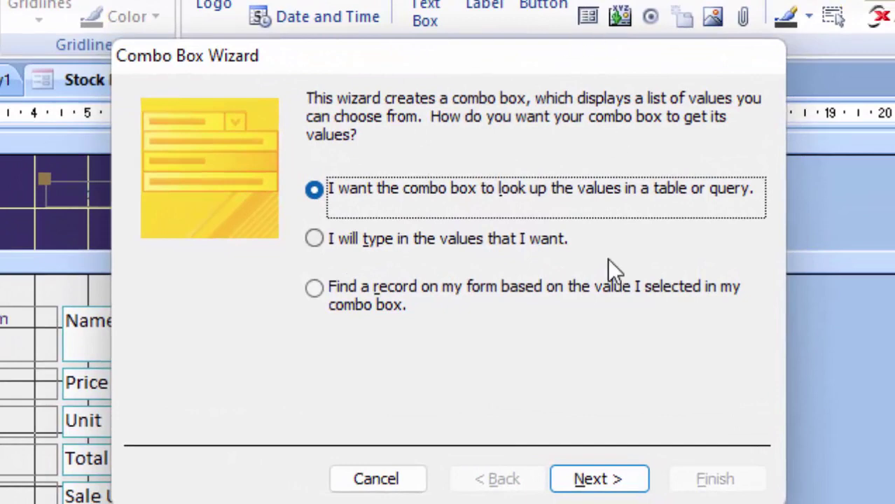
pyautogui.click(414, 290)
pyautogui.click(579, 483)
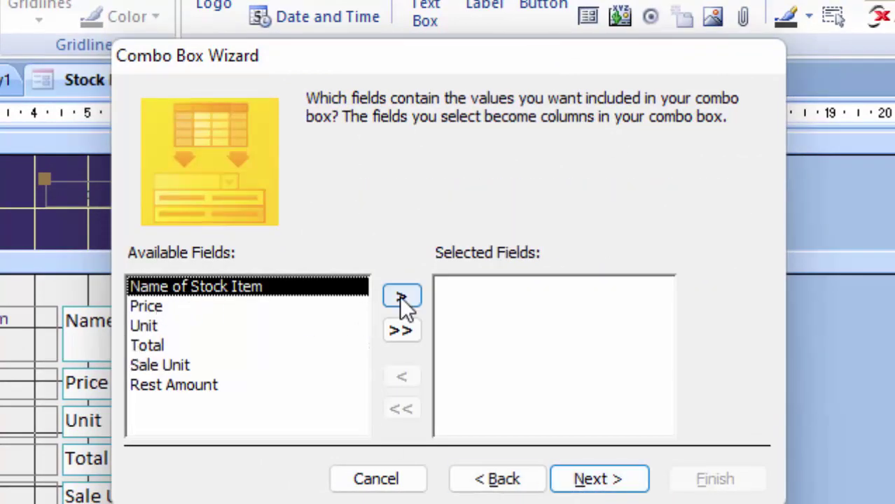
pyautogui.click(401, 297)
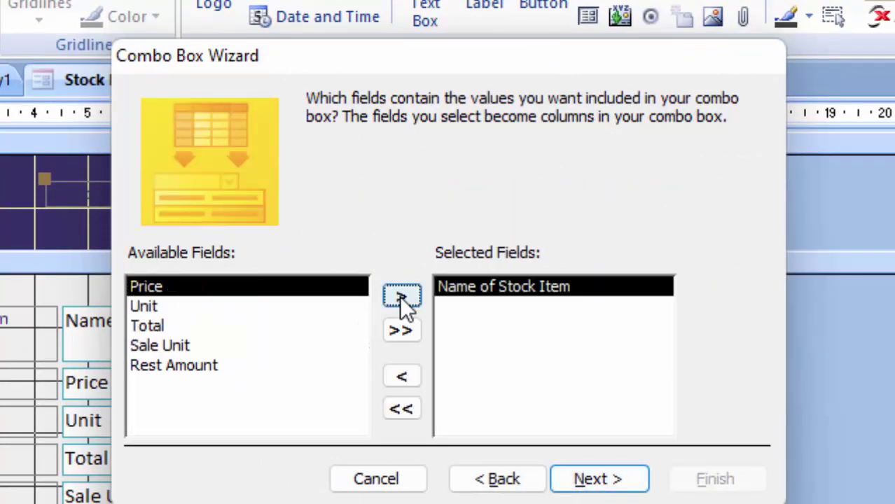
pyautogui.click(616, 483)
pyautogui.click(614, 478)
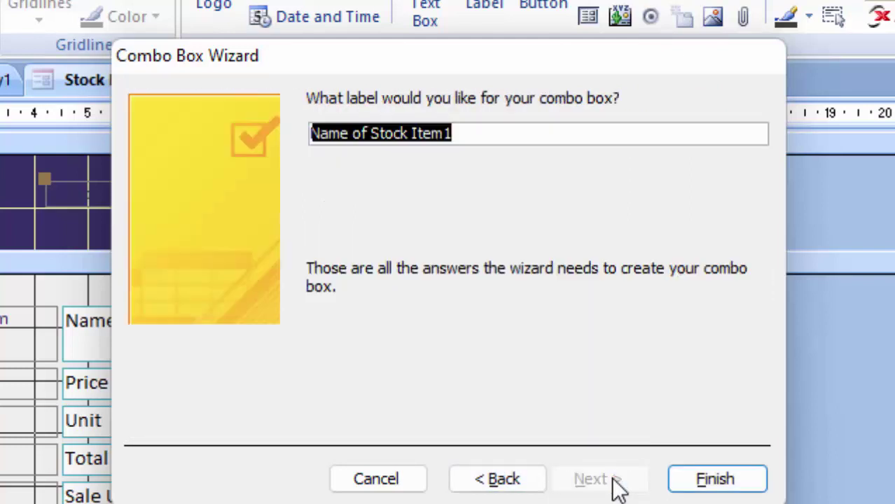
pyautogui.click(518, 126)
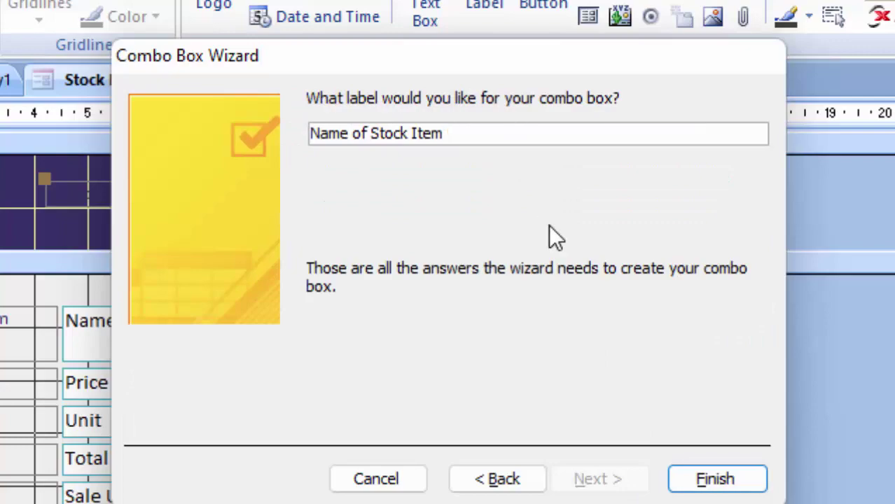
pyautogui.click(741, 482)
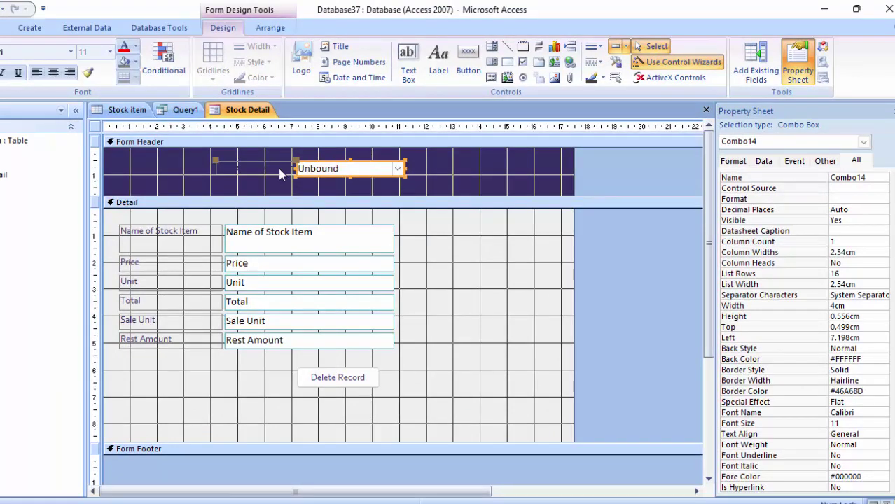
# Step: Make the Name of Stock Item header label bold with white font colour
pyautogui.click(522, 235)
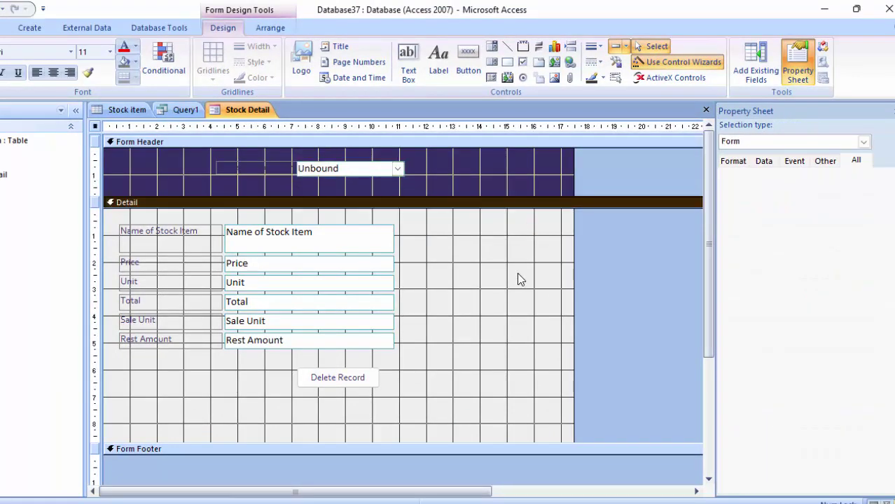
pyautogui.click(488, 191)
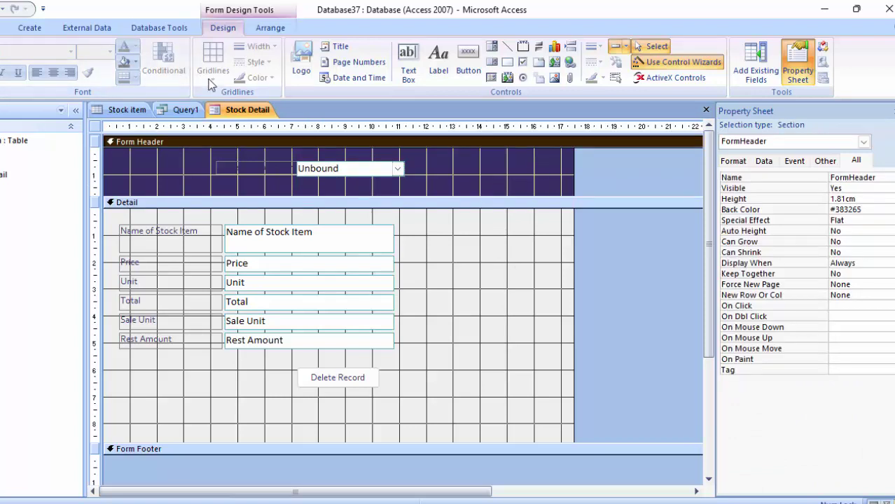
pyautogui.click(5, 28)
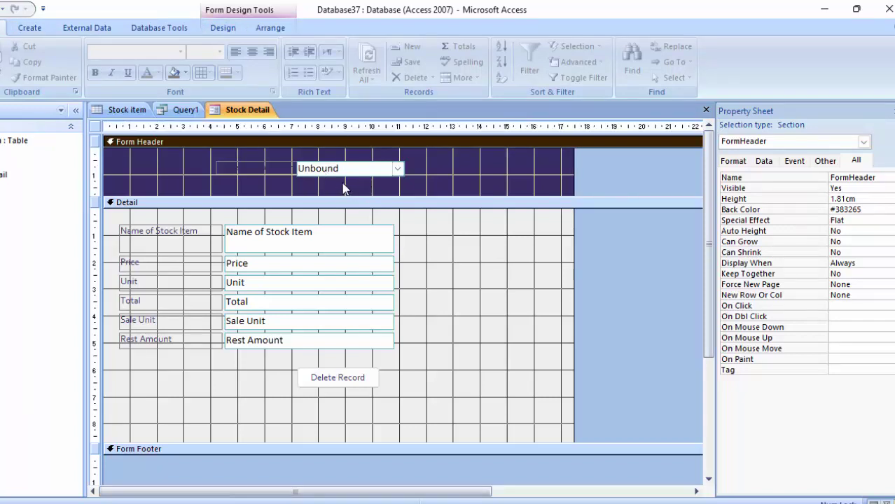
pyautogui.click(286, 170)
pyautogui.click(279, 167)
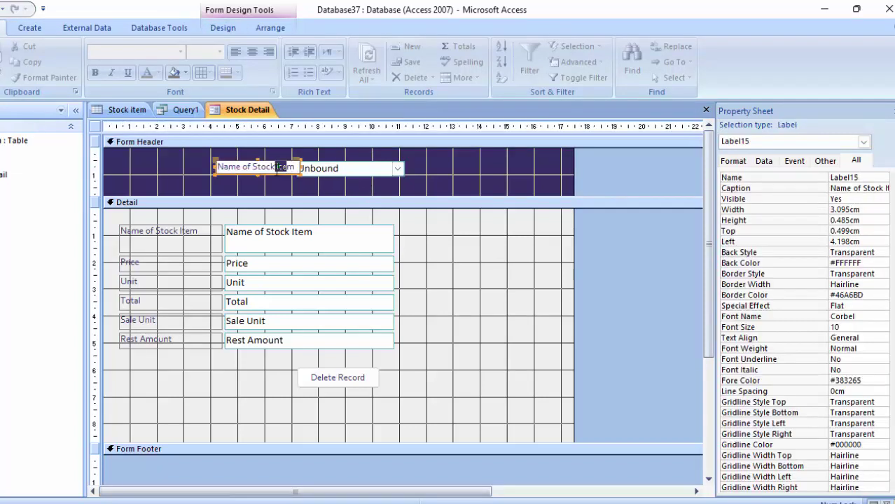
pyautogui.press('Escape')
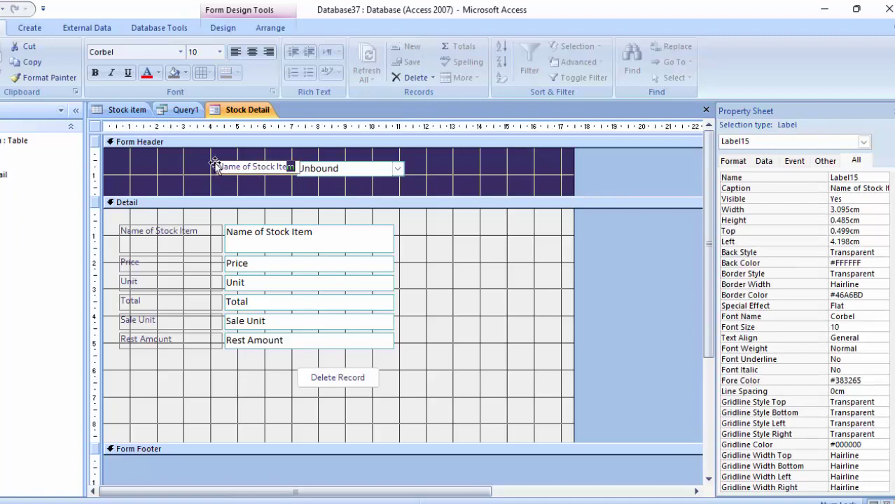
pyautogui.moveTo(217, 166); pyautogui.dragTo(332, 171)
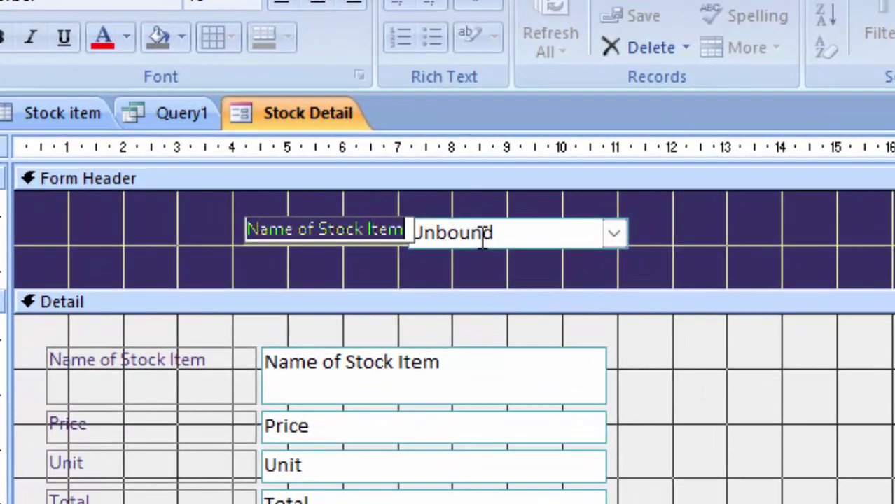
pyautogui.click(6, 36)
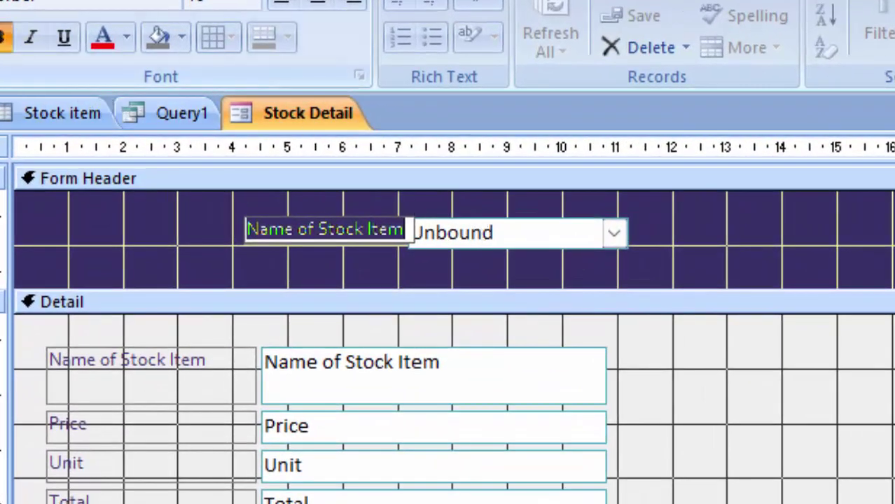
pyautogui.click(127, 39)
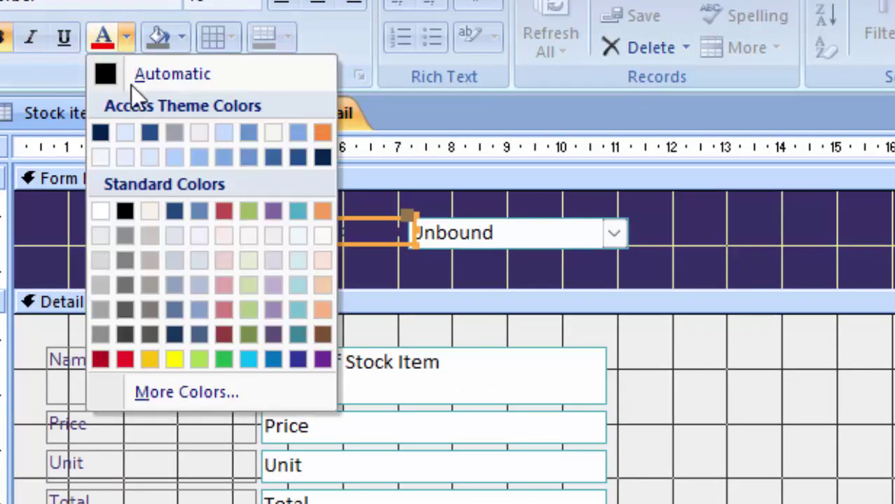
pyautogui.click(100, 156)
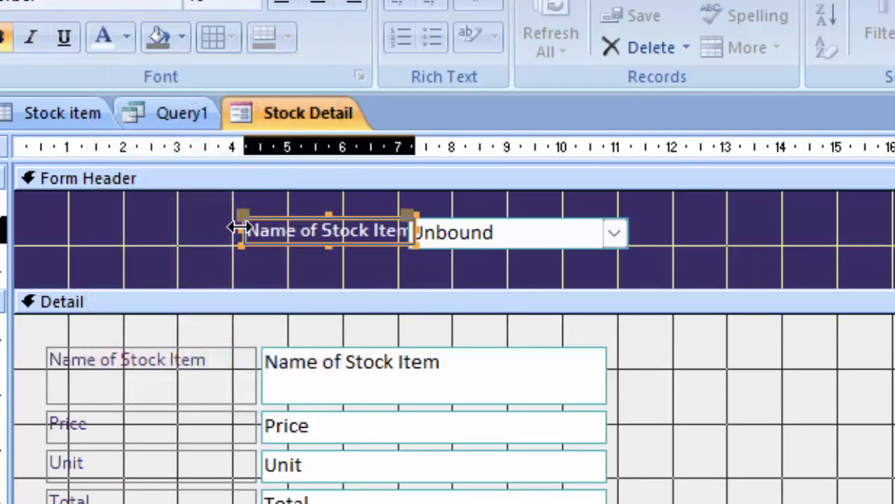
# Step: Resize the label's left and right edges so the full caption shows
pyautogui.moveTo(237, 231); pyautogui.dragTo(212, 230)
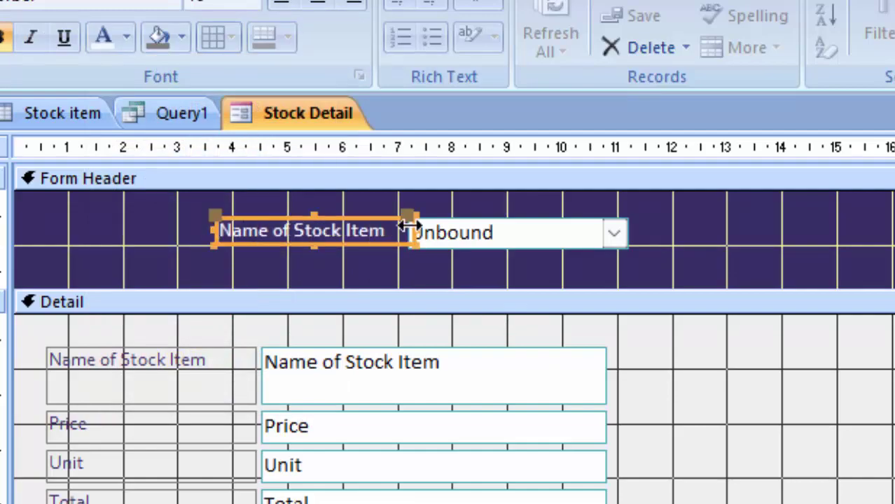
pyautogui.moveTo(409, 226); pyautogui.dragTo(385, 227)
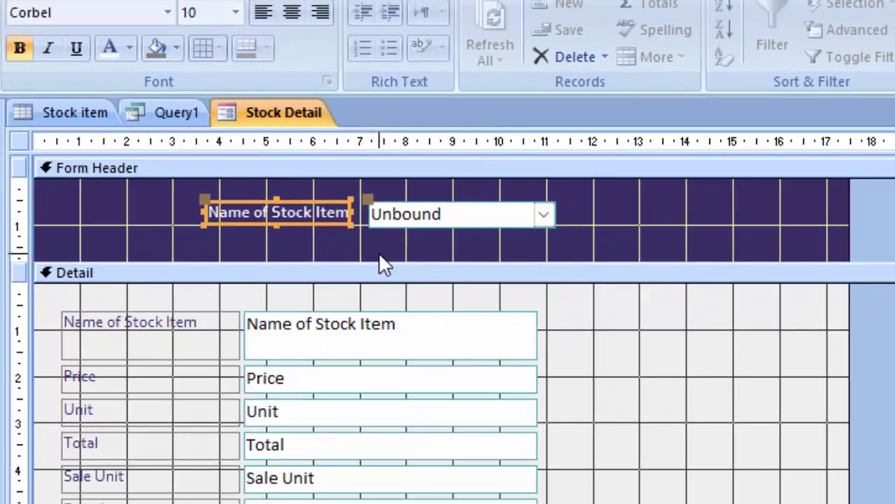
pyautogui.click(378, 255)
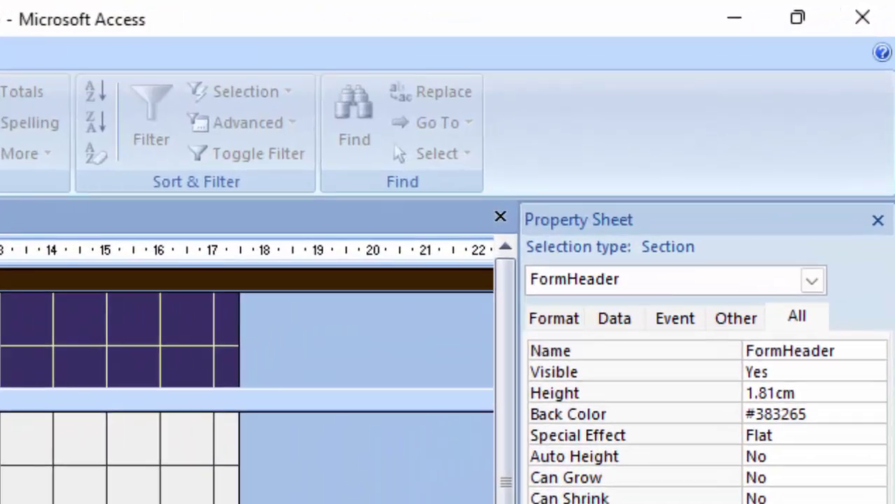
# Step: Set the form's Pop Up property to Yes, save it, and open Form view
pyautogui.click(811, 280)
pyautogui.click(789, 310)
pyautogui.click(811, 281)
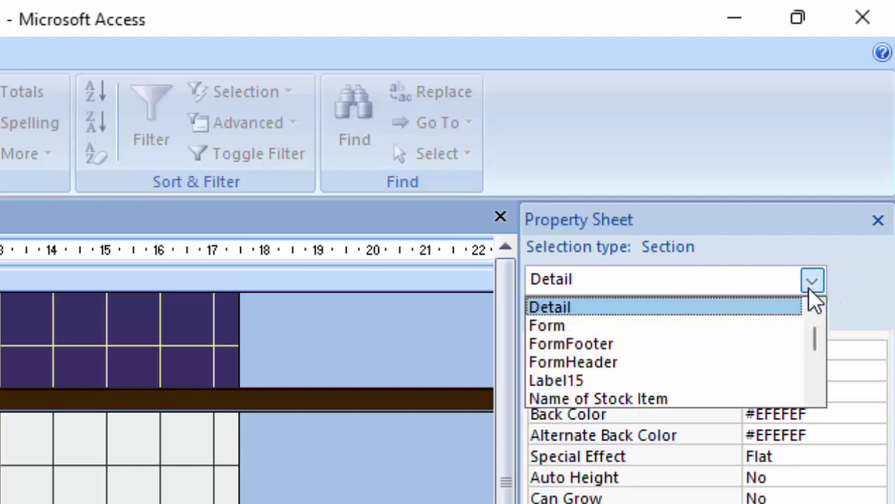
pyautogui.scroll(-1, 710, 366)
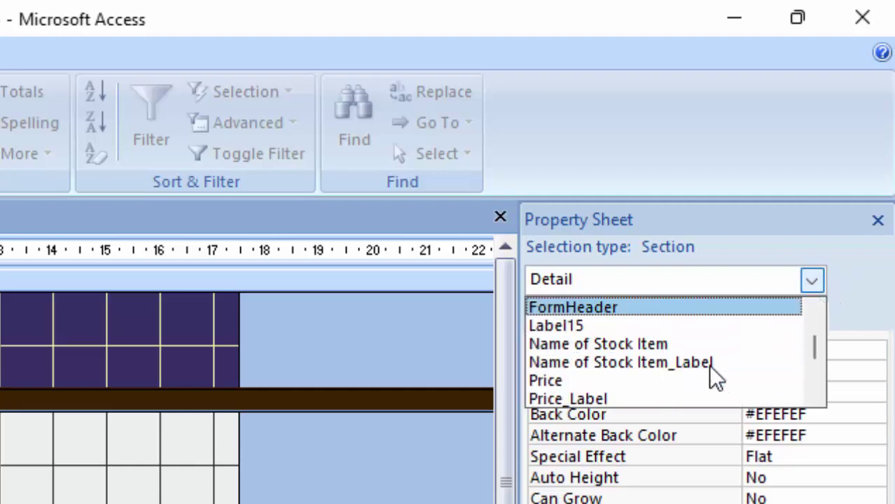
pyautogui.scroll(2, 671, 390)
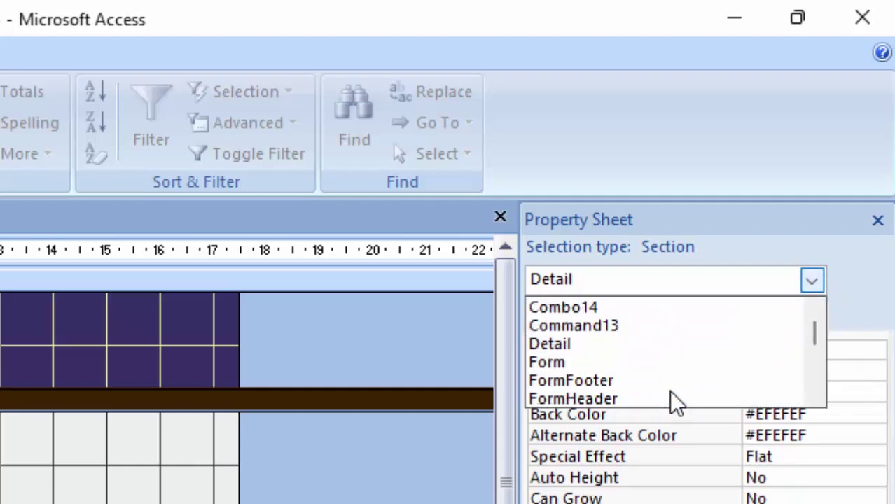
pyautogui.click(638, 362)
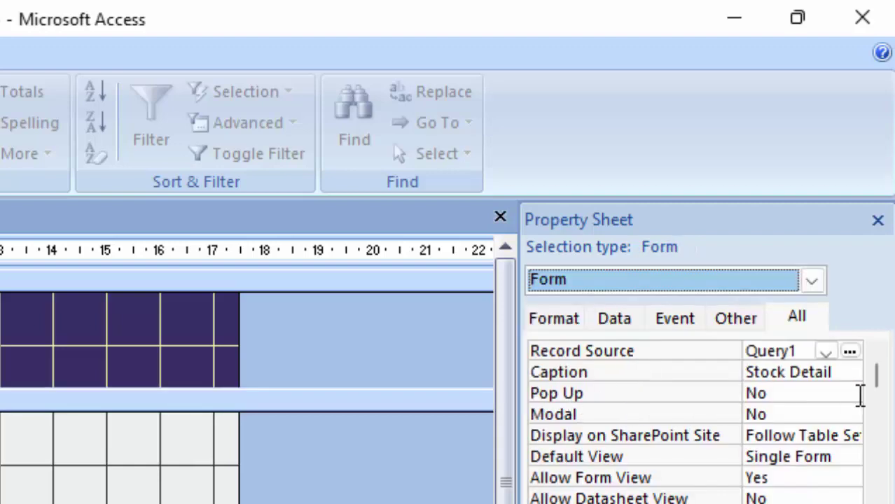
pyautogui.click(833, 394)
pyautogui.click(849, 395)
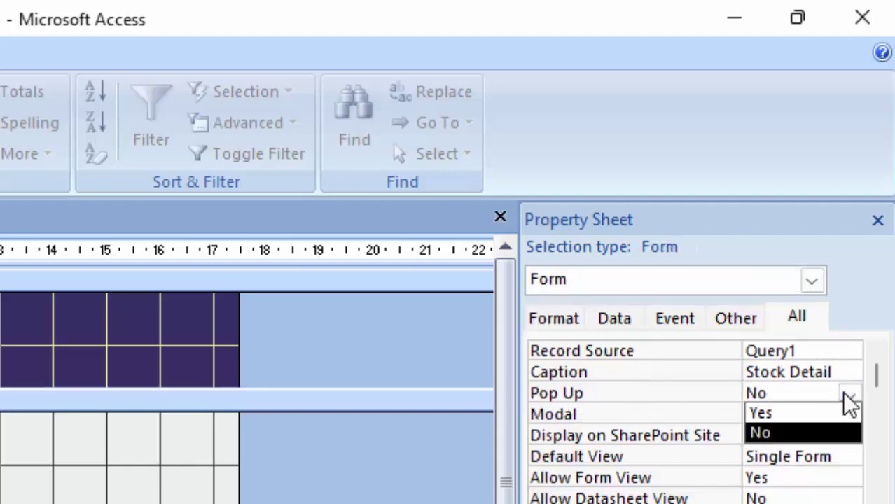
pyautogui.click(800, 414)
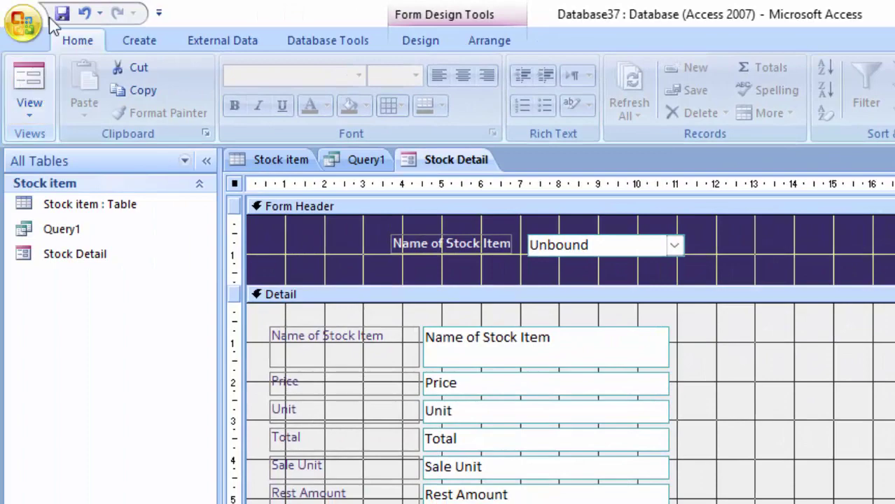
pyautogui.click(62, 13)
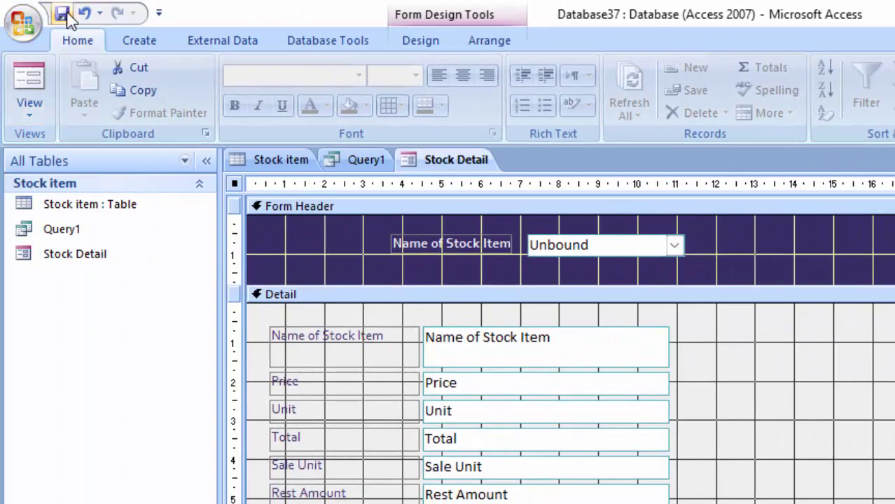
pyautogui.click(28, 73)
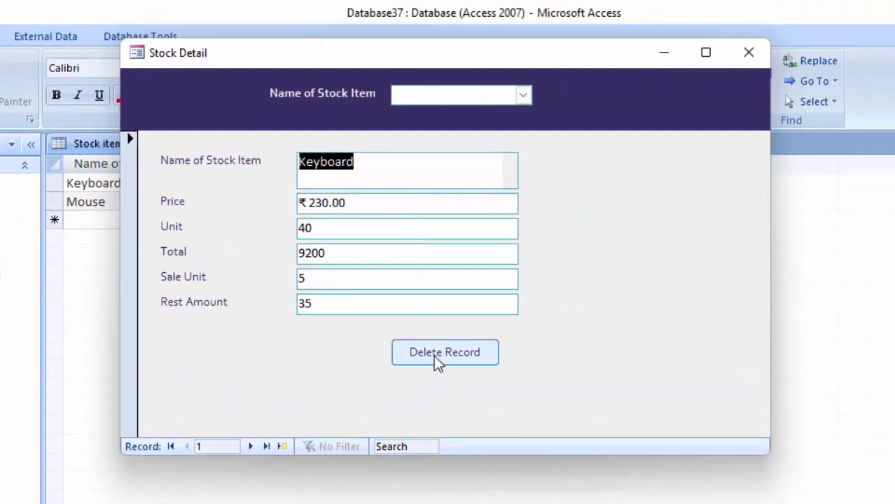
# Step: Choose Mouse from the header combo box to jump to its record
pyautogui.click(524, 96)
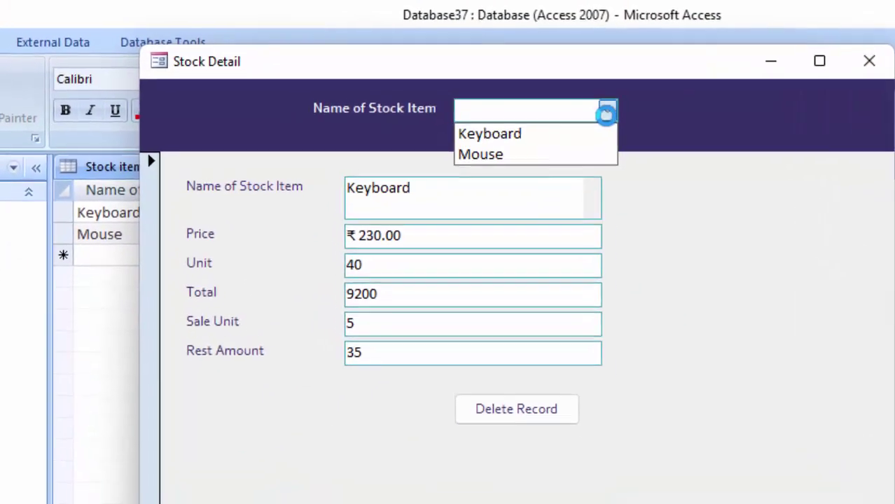
pyautogui.click(610, 168)
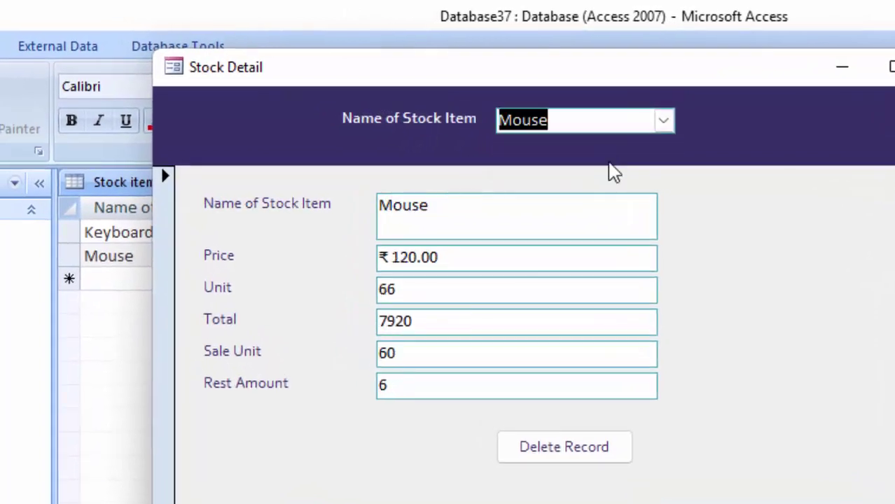